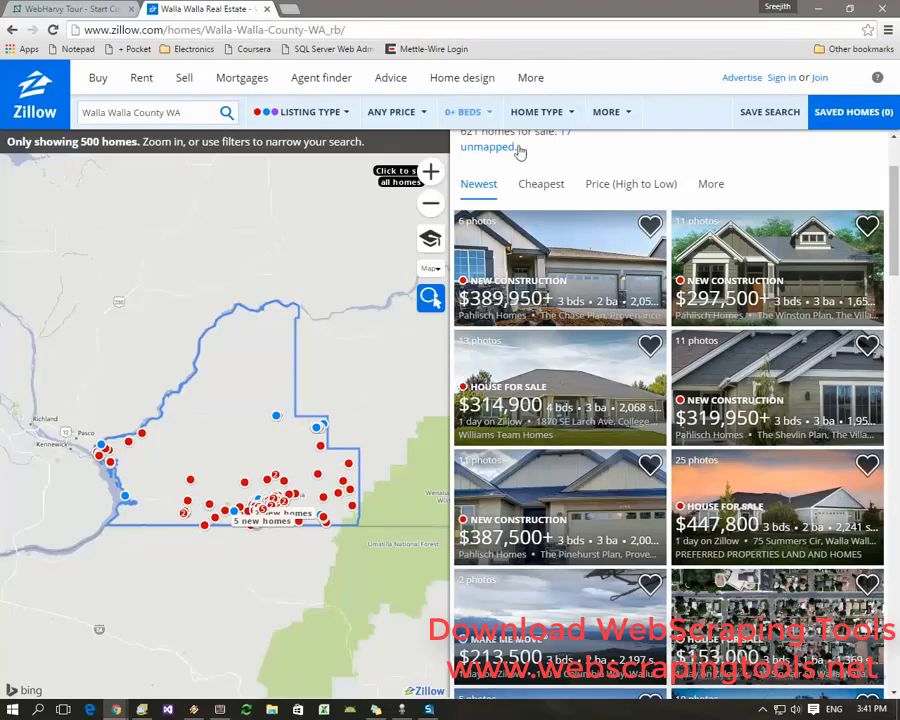
# Copy the link address of results page 2 of the Walla Walla County WA listings
pyautogui.moveTo(190, 112); pyautogui.dragTo(61, 113)
pyautogui.click(209, 110)
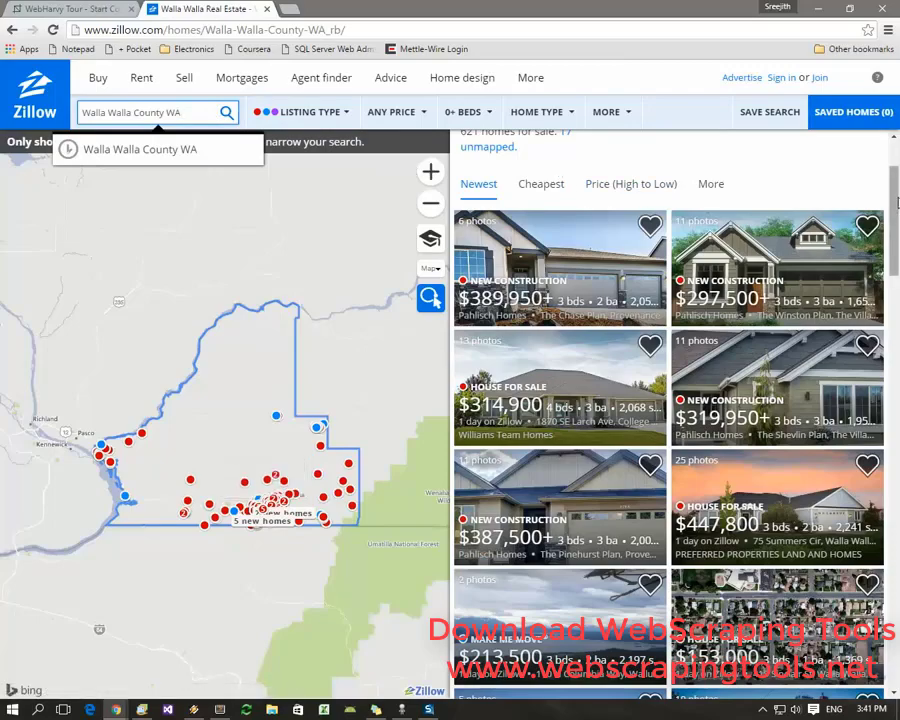
pyautogui.moveTo(897, 203); pyautogui.dragTo(897, 495)
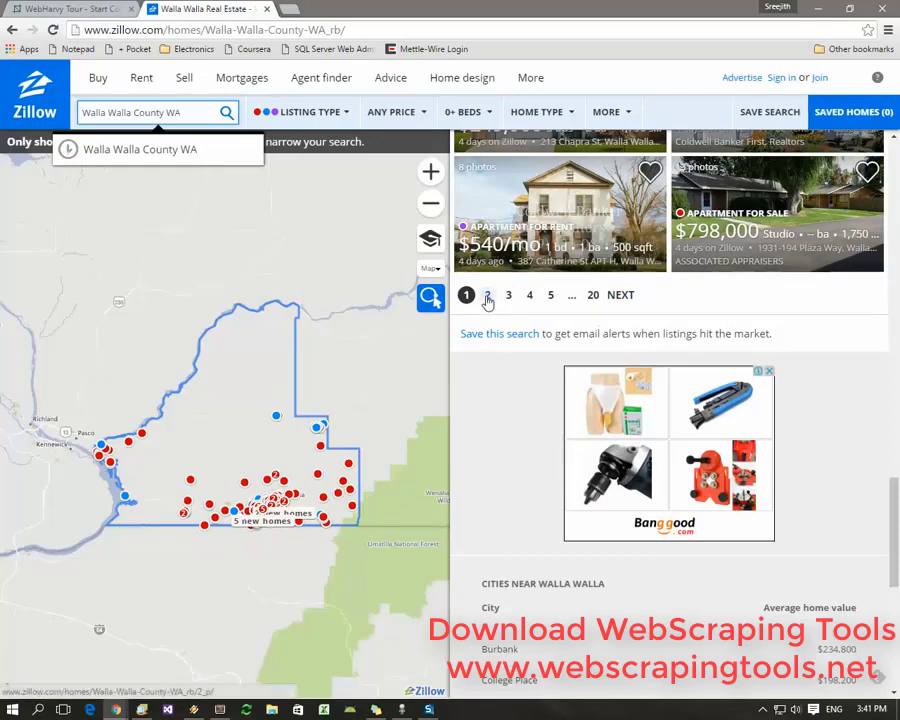
pyautogui.rightClick(487, 300)
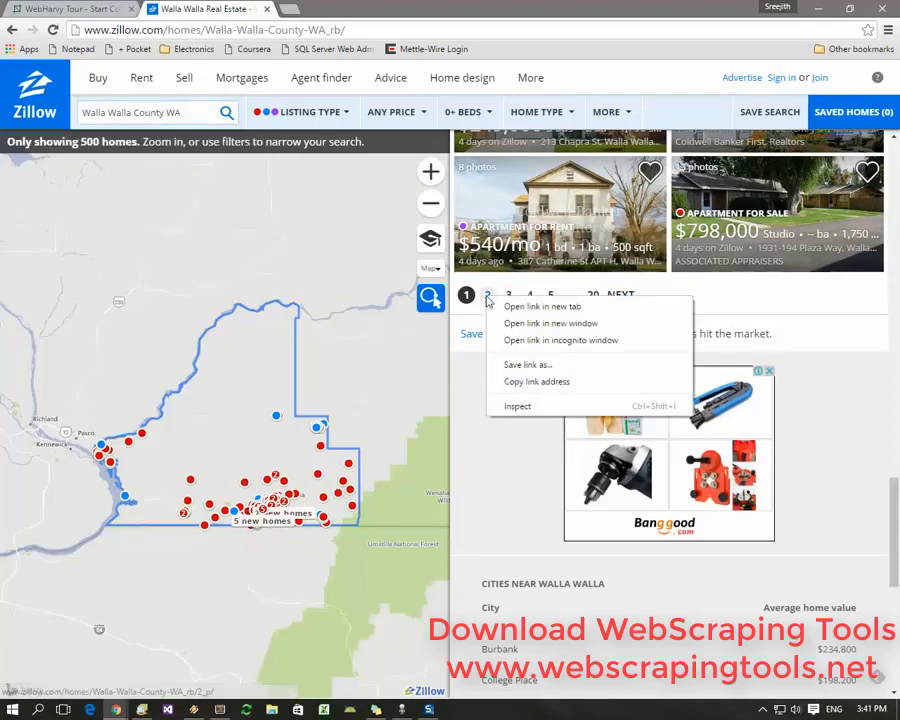
pyautogui.click(518, 386)
# Paste the page-2 Zillow URL on line 4 in Sublime Text and change 2_p to 1_p
pyautogui.hotkey('alt', 'Tab')
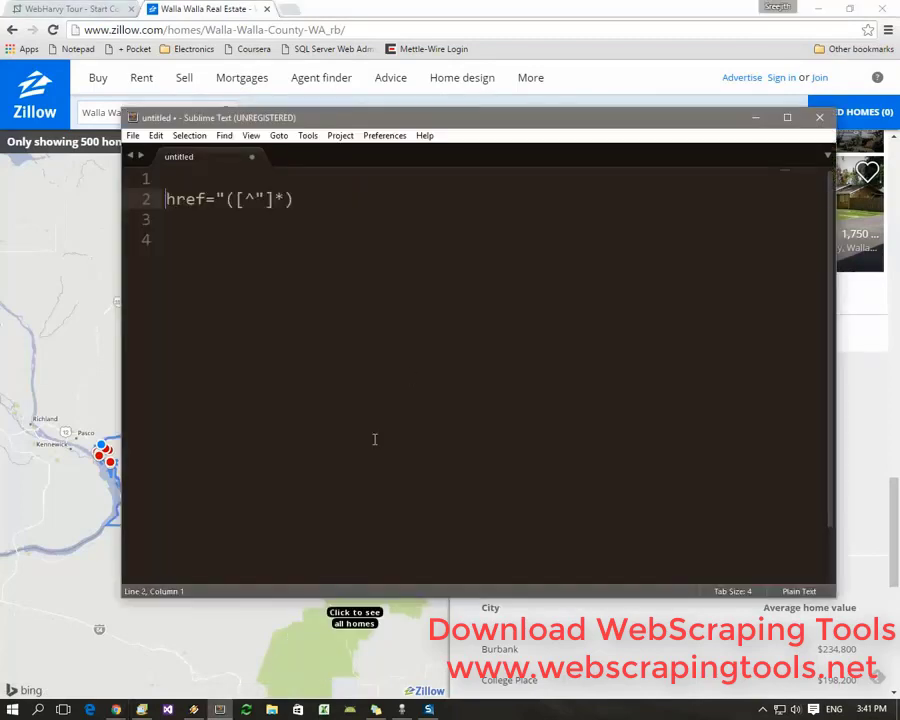
pyautogui.press('End')
pyautogui.press('Return')
pyautogui.press('Return')
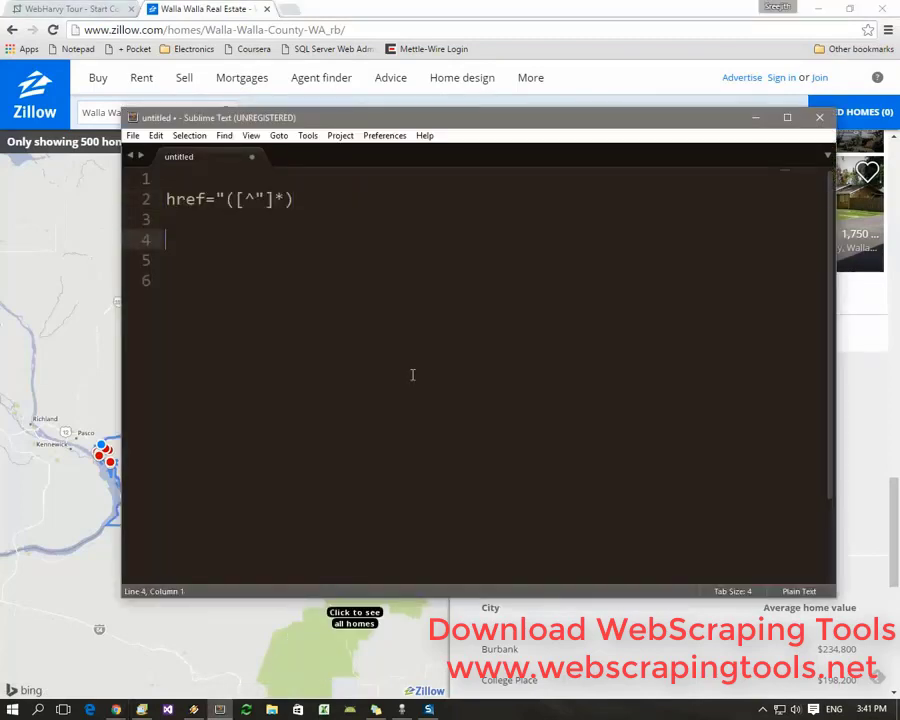
pyautogui.hotkey('ctrl', 'v')
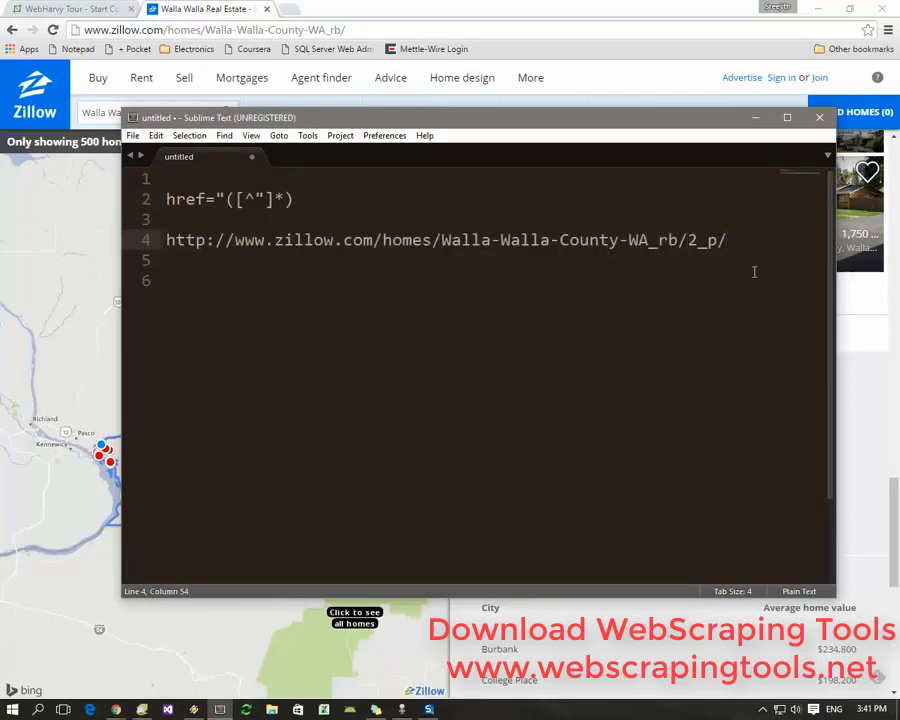
pyautogui.press('Left')
pyautogui.press('Return')
pyautogui.press('BackSpace')
pyautogui.press('Delete')
pyautogui.write('1')
# Copy the full 1_p/ Zillow URL on line 4
pyautogui.press('Home')
pyautogui.hotkey('ctrl', 'a')
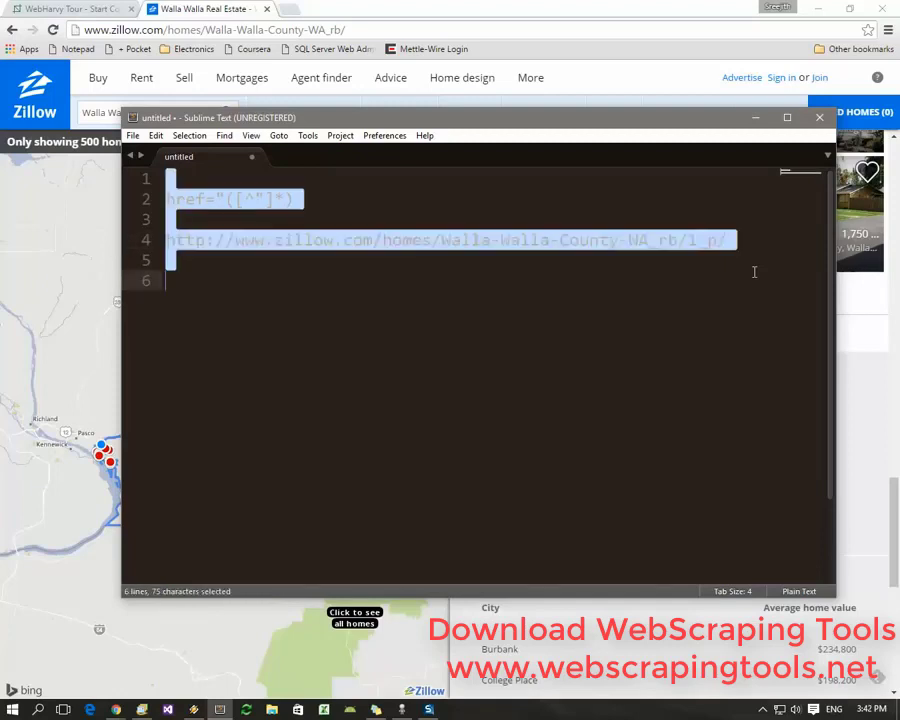
pyautogui.hotkey('ctrl', 'u')
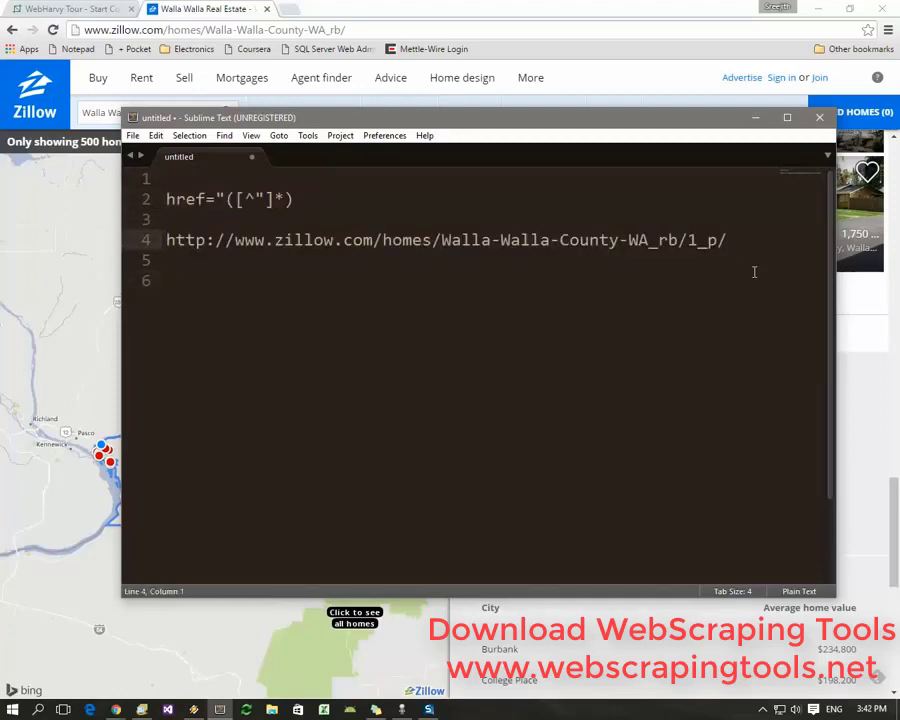
pyautogui.hotkey('shift', 'End')
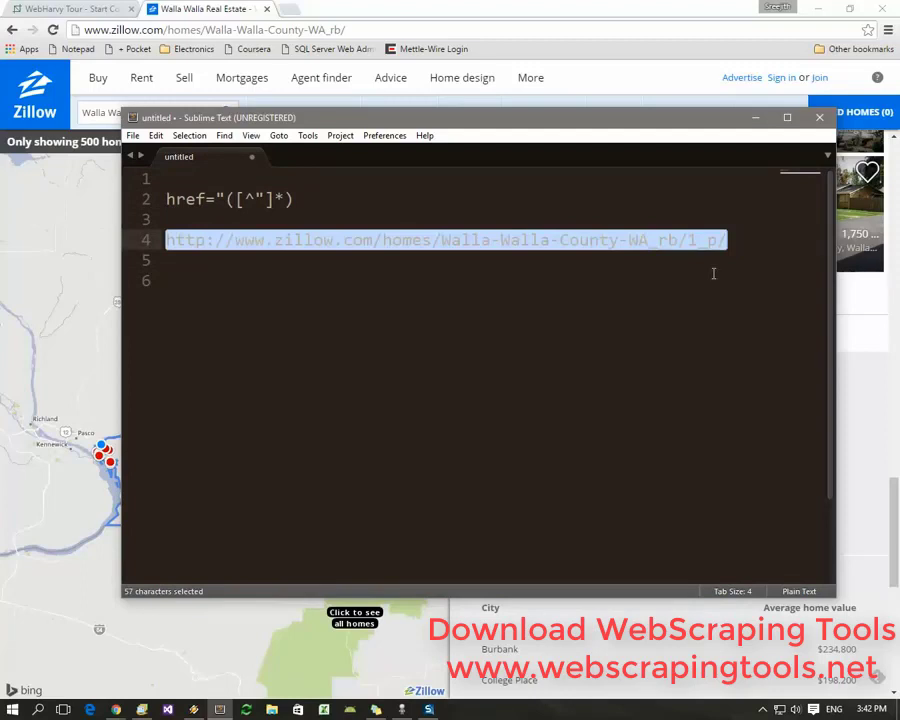
pyautogui.rightClick(712, 243)
pyautogui.click(655, 305)
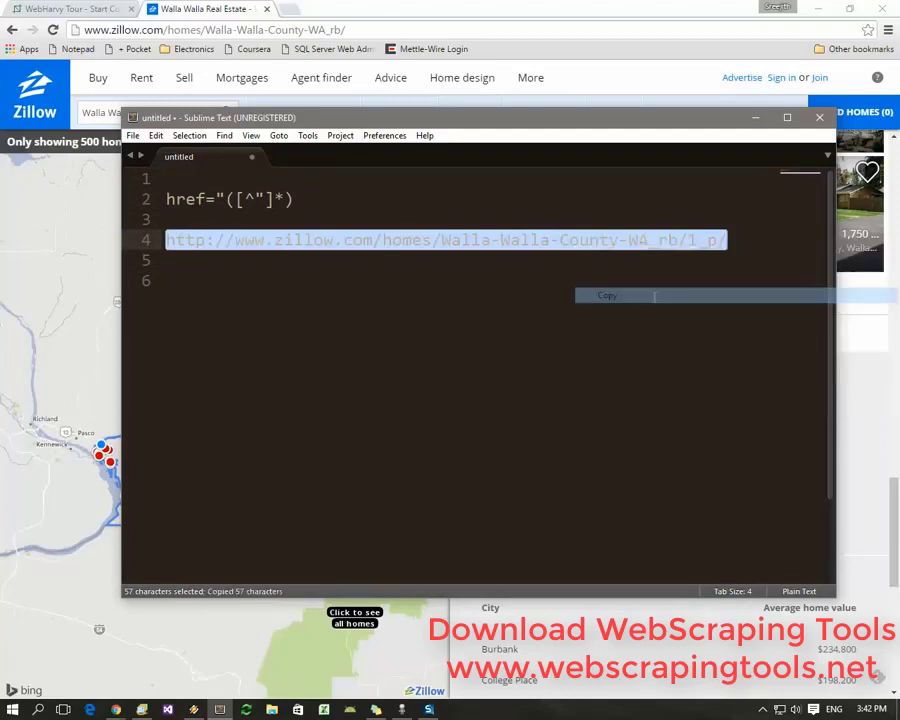
# Load the copied 1_p/ Walla Walla County Zillow URL in WebHarvy's browser
pyautogui.click(401, 710)
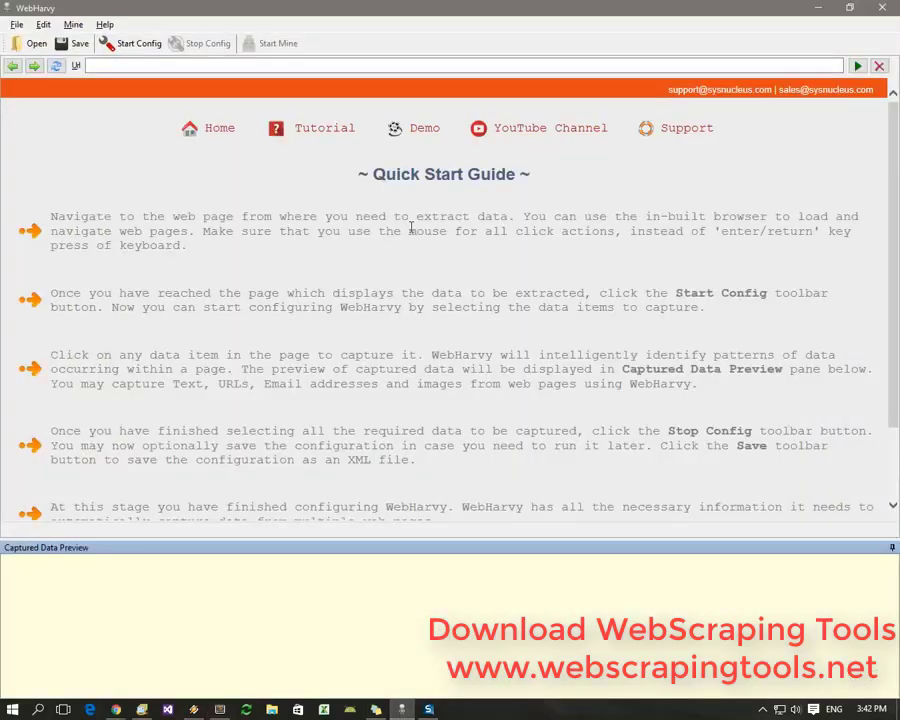
pyautogui.click(408, 65)
pyautogui.hotkey('ctrl', 'v')
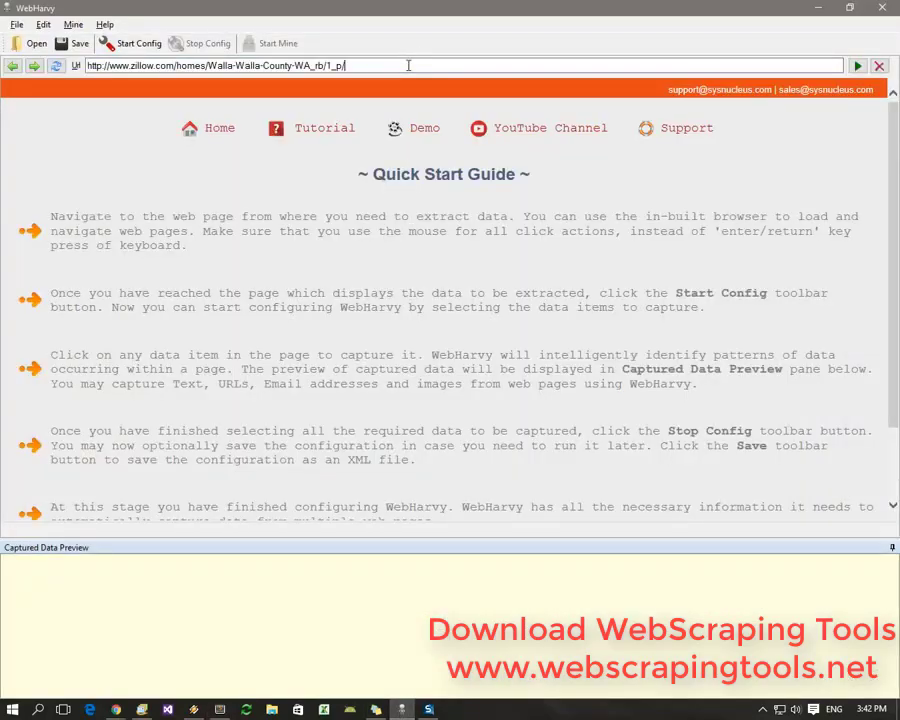
pyautogui.press('Return')
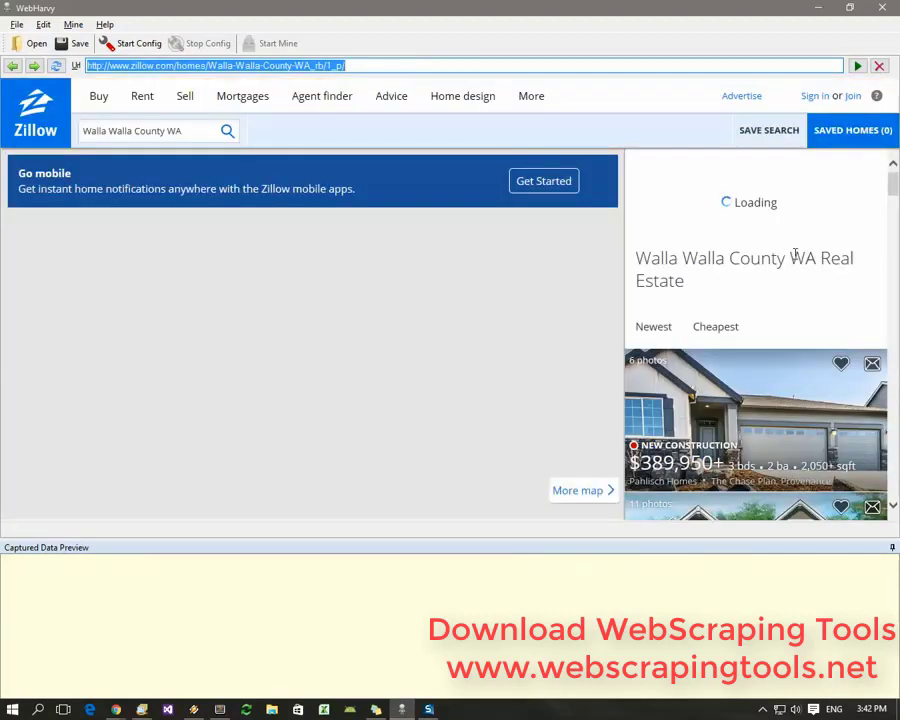
pyautogui.scroll(-1, 795, 256)
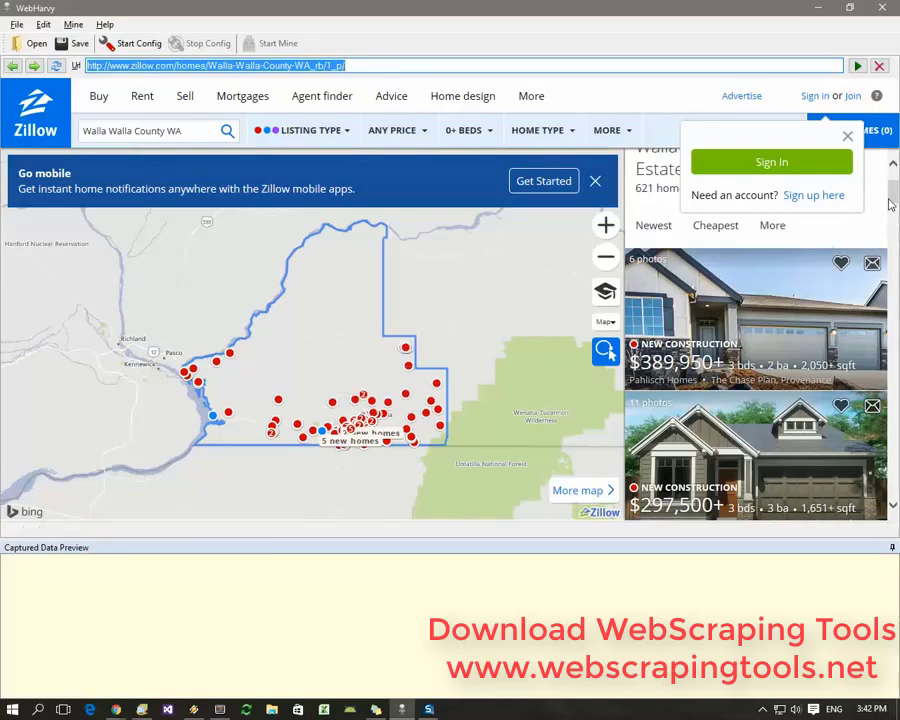
pyautogui.moveTo(895, 205); pyautogui.dragTo(895, 200)
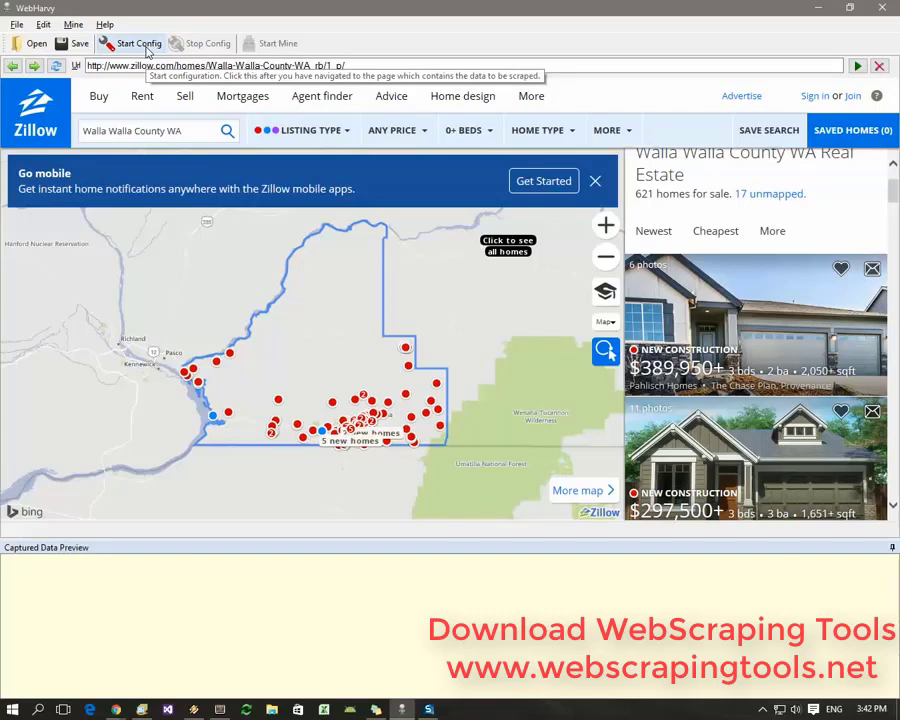
# Start Config and capture the first listing's address line as a field named Title
pyautogui.click(140, 44)
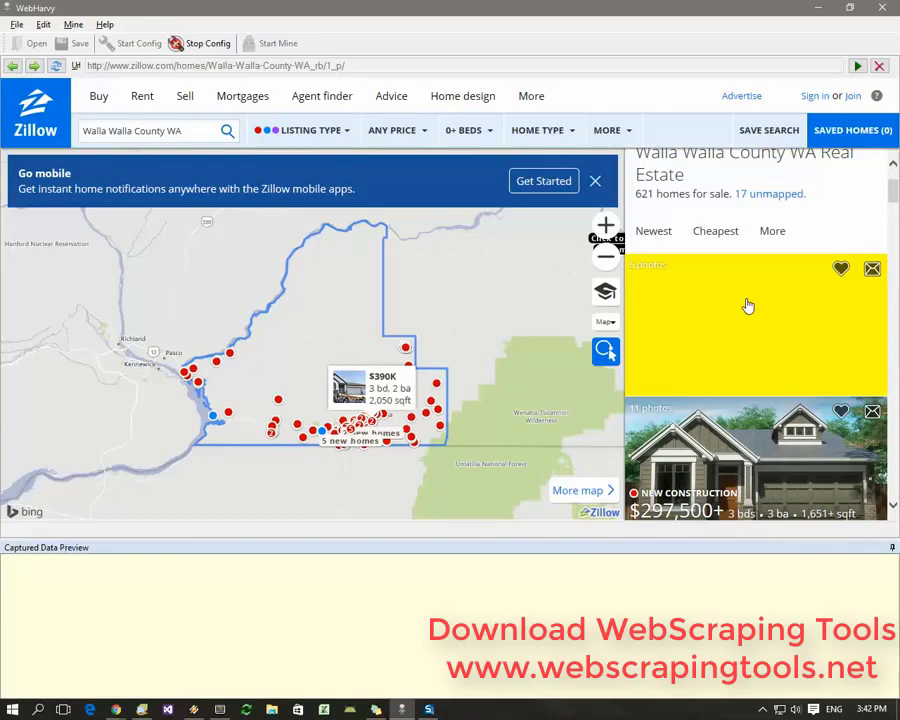
pyautogui.click(745, 302)
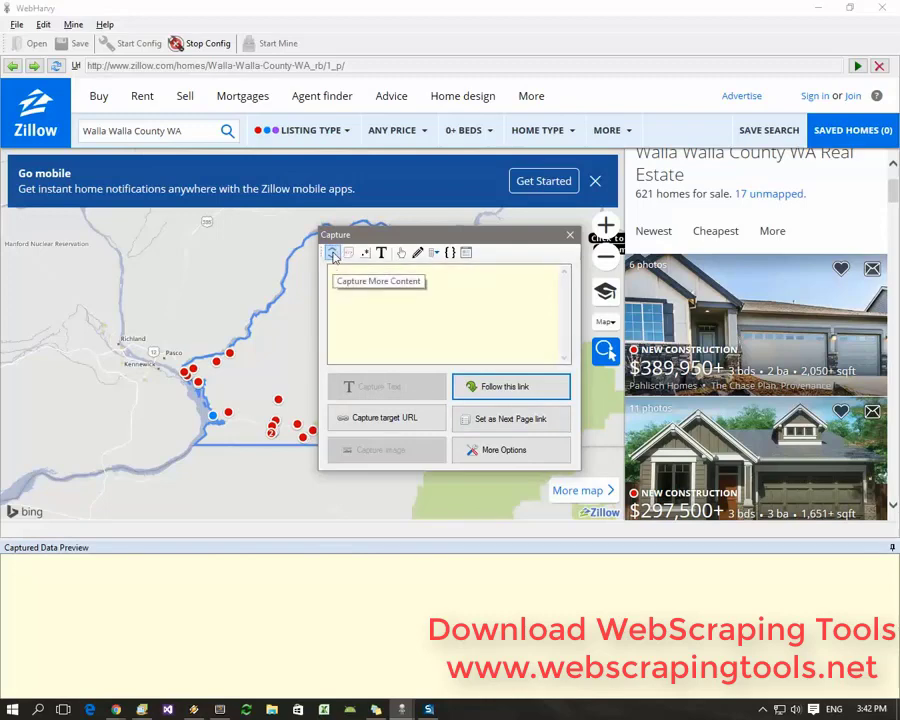
pyautogui.click(333, 254)
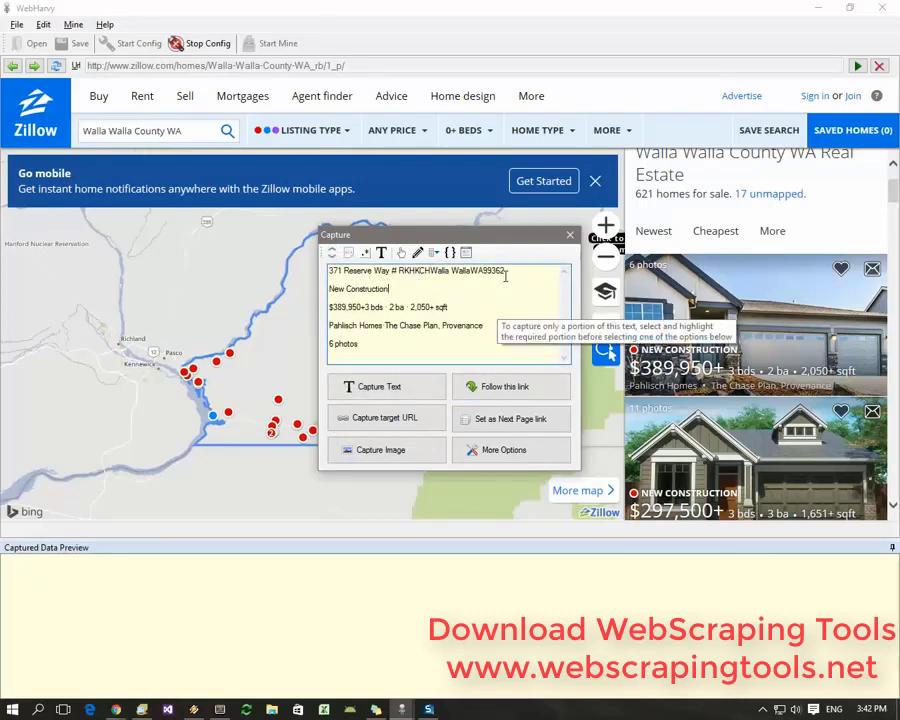
pyautogui.moveTo(507, 272); pyautogui.dragTo(313, 266)
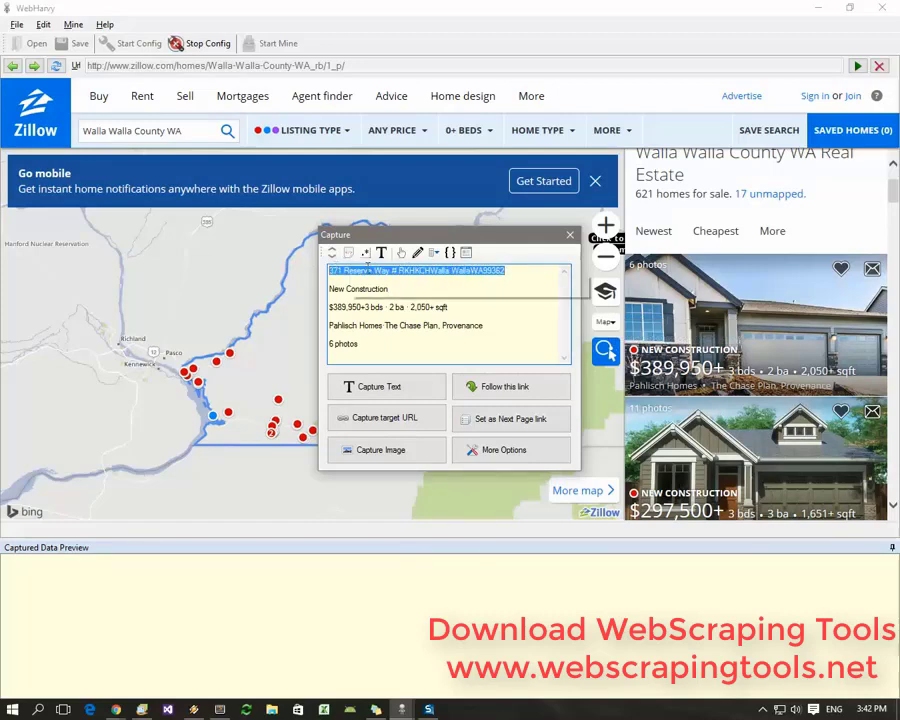
pyautogui.click(410, 396)
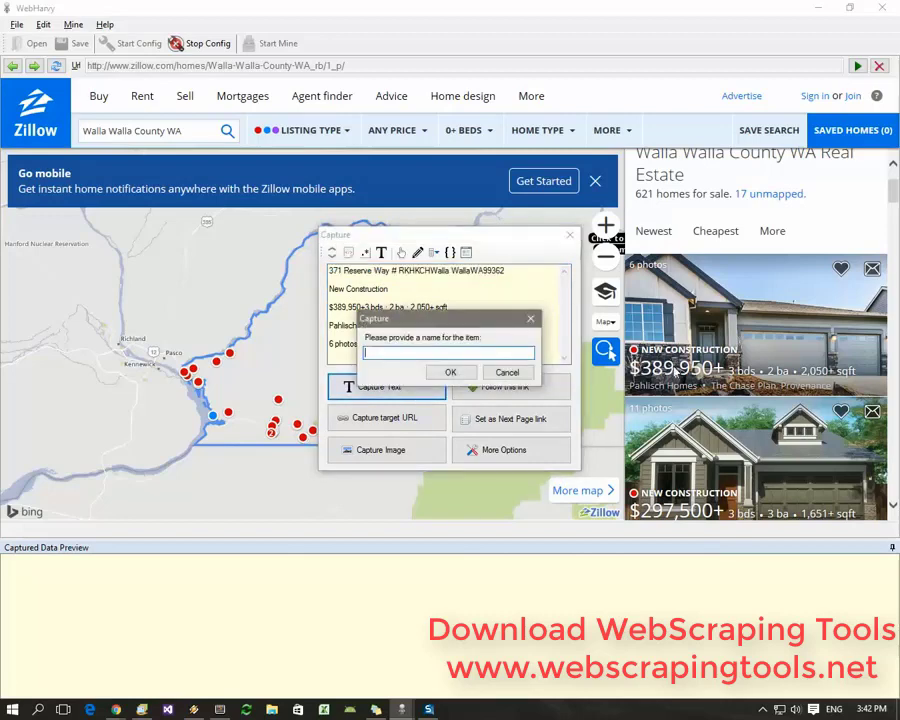
pyautogui.write('Title')
pyautogui.click(452, 373)
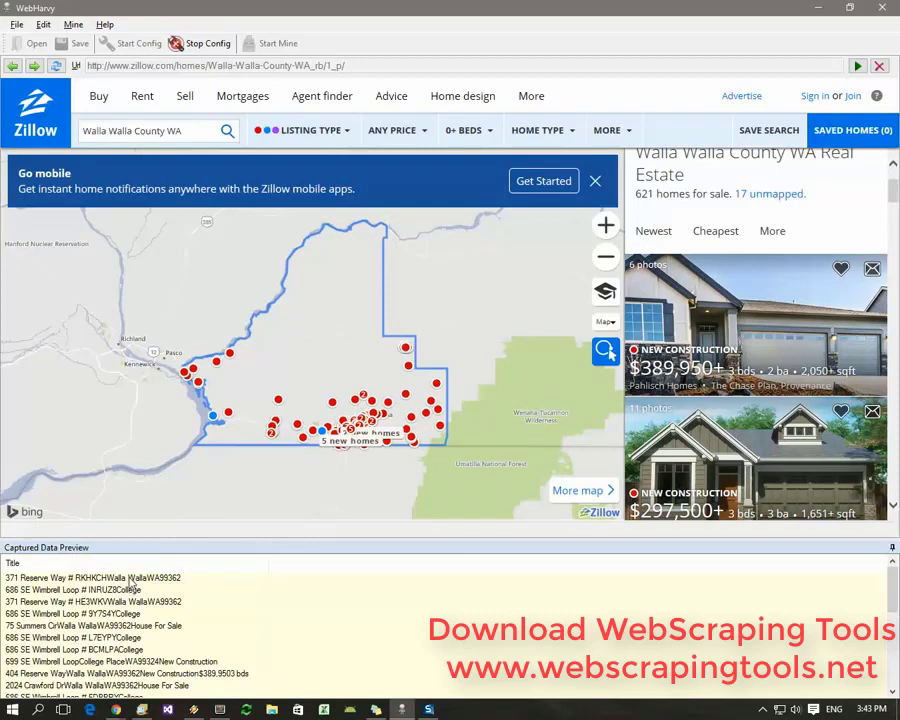
# Review the captured Title address rows in the Captured Data Preview
pyautogui.scroll(-5, 120, 610)
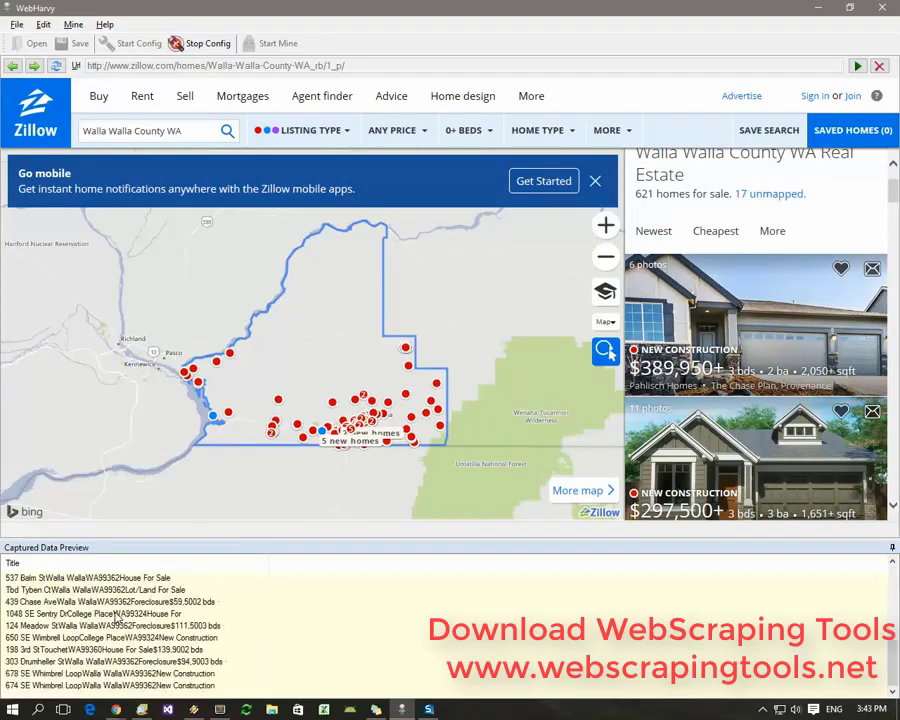
pyautogui.scroll(5, 118, 615)
pyautogui.scroll(-5, 120, 610)
pyautogui.scroll(5, 125, 600)
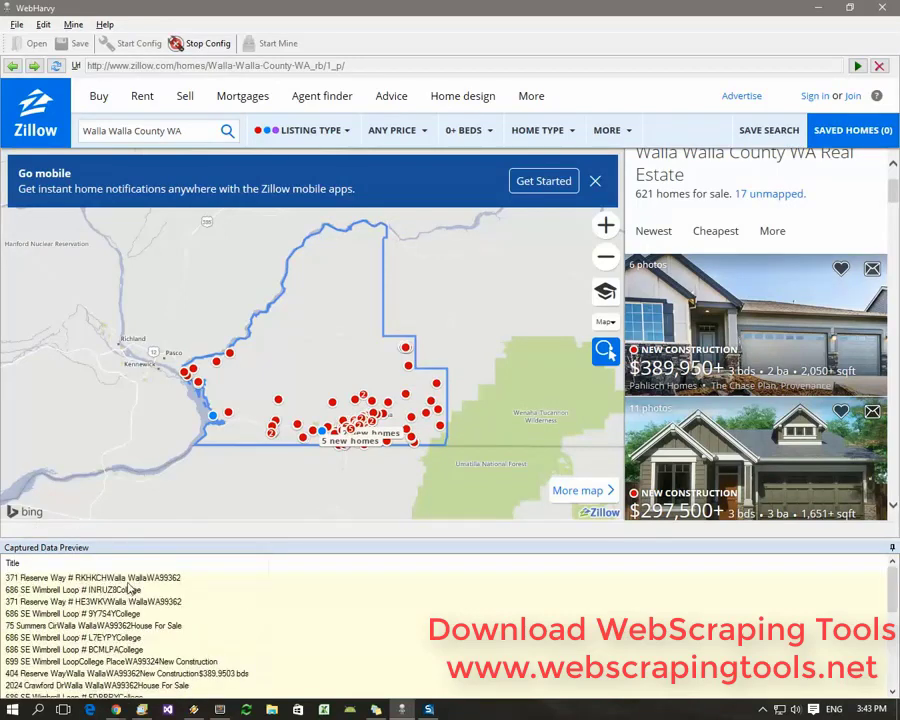
pyautogui.click(128, 581)
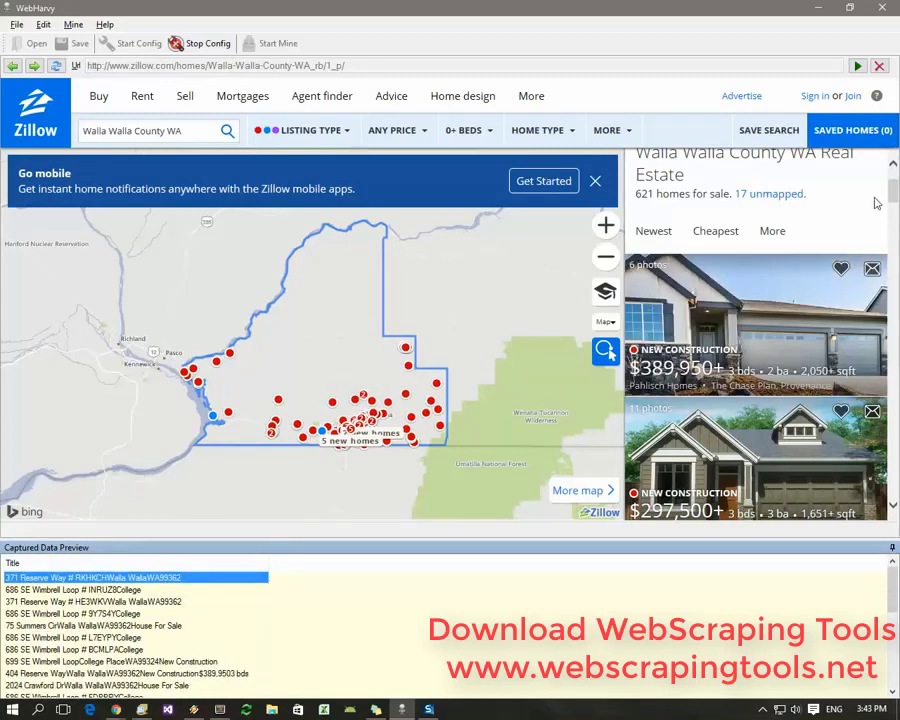
pyautogui.moveTo(890, 196)
pyautogui.mouseDown()
pyautogui.moveTo(880, 438)
pyautogui.moveTo(892, 416)
pyautogui.moveTo(893, 200)
pyautogui.mouseUp()
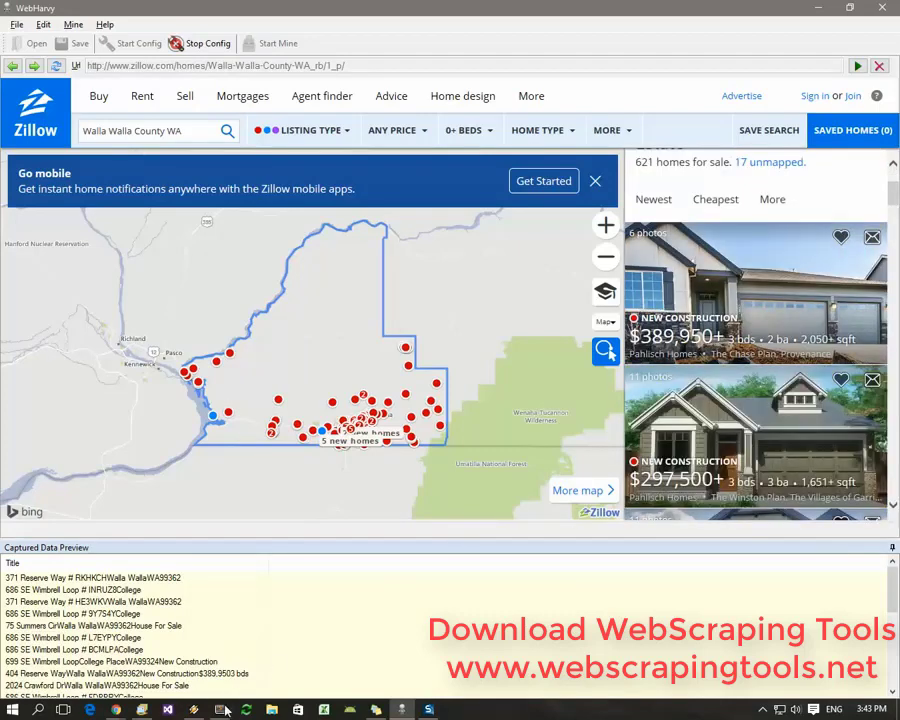
# Replace the page number 1 in the line 4 Zillow URL with %%pagenumber%%
pyautogui.click(220, 709)
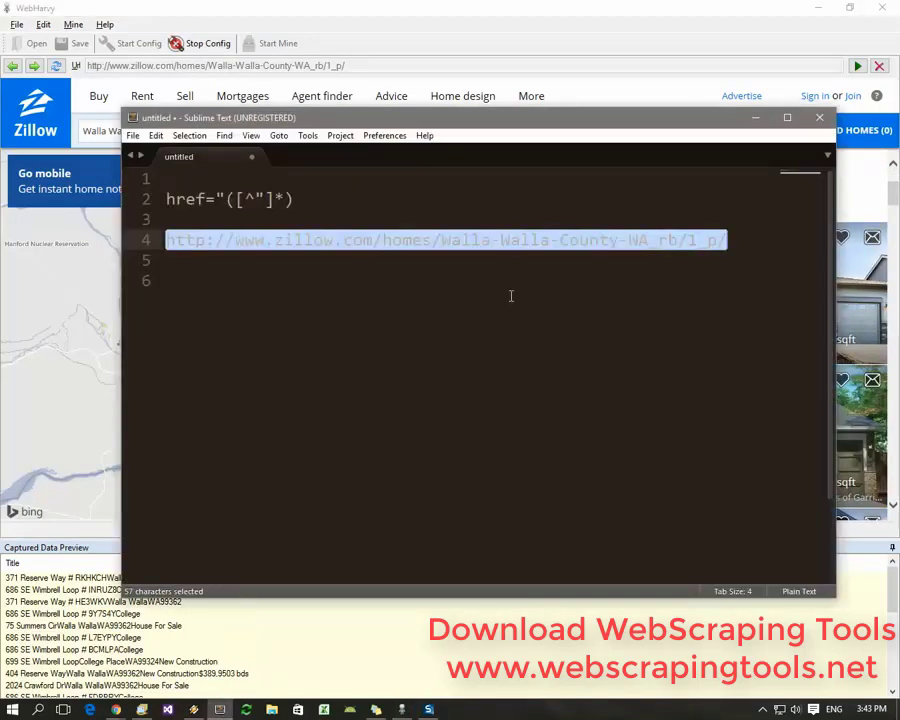
pyautogui.press('End')
pyautogui.press('Return')
pyautogui.press('Up')
pyautogui.press('End')
pyautogui.press('Left')
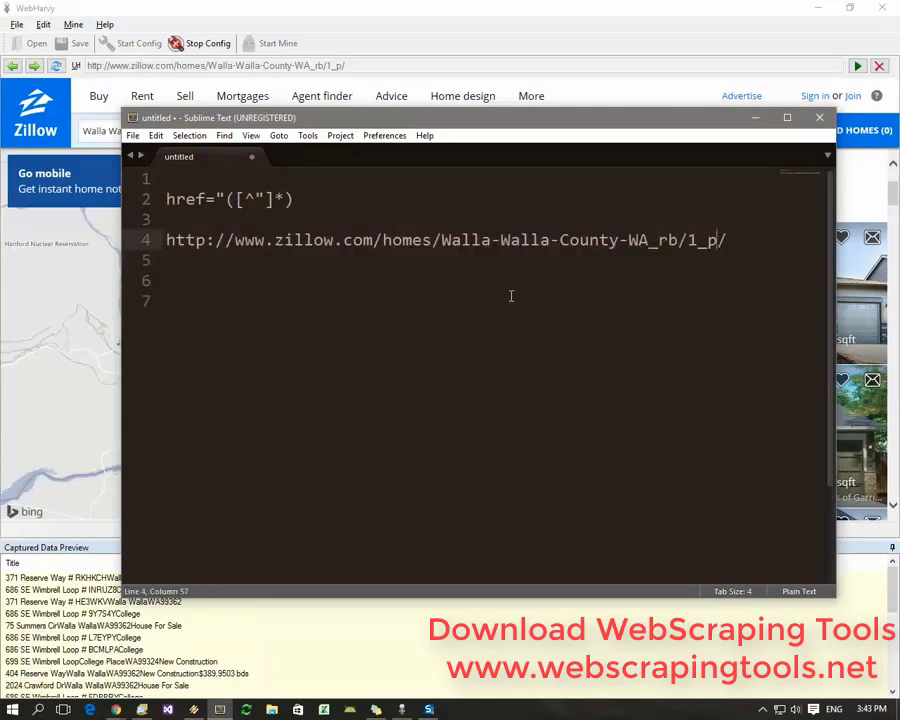
pyautogui.press('Left')
pyautogui.press('Left')
pyautogui.press('Left')
pyautogui.press('Left')
pyautogui.press('Left')
pyautogui.press('Delete')
pyautogui.write('%%page')
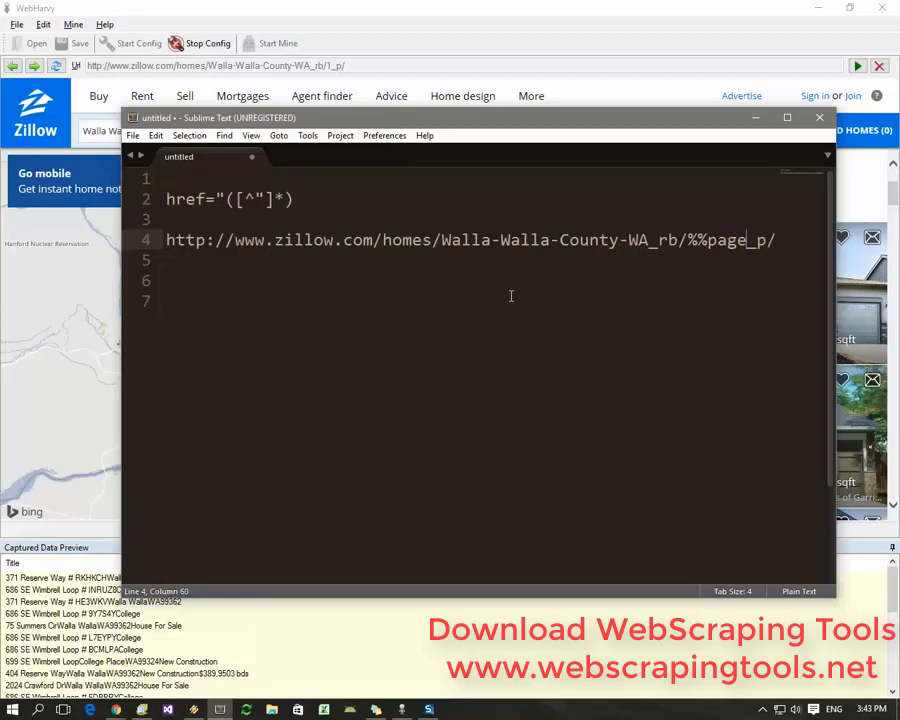
pyautogui.write('number')
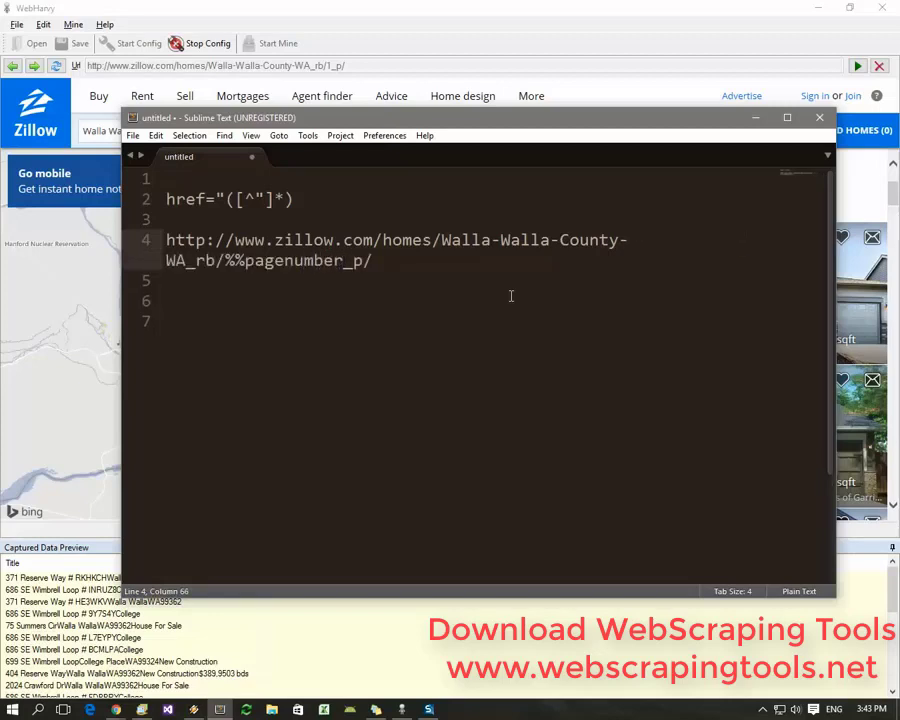
pyautogui.write('%%')
# Copy the %%pagenumber%%_p/ URL and return to WebHarvy
pyautogui.press('End')
pyautogui.hotkey('shift', 'Up')
pyautogui.hotkey('shift', 'Home')
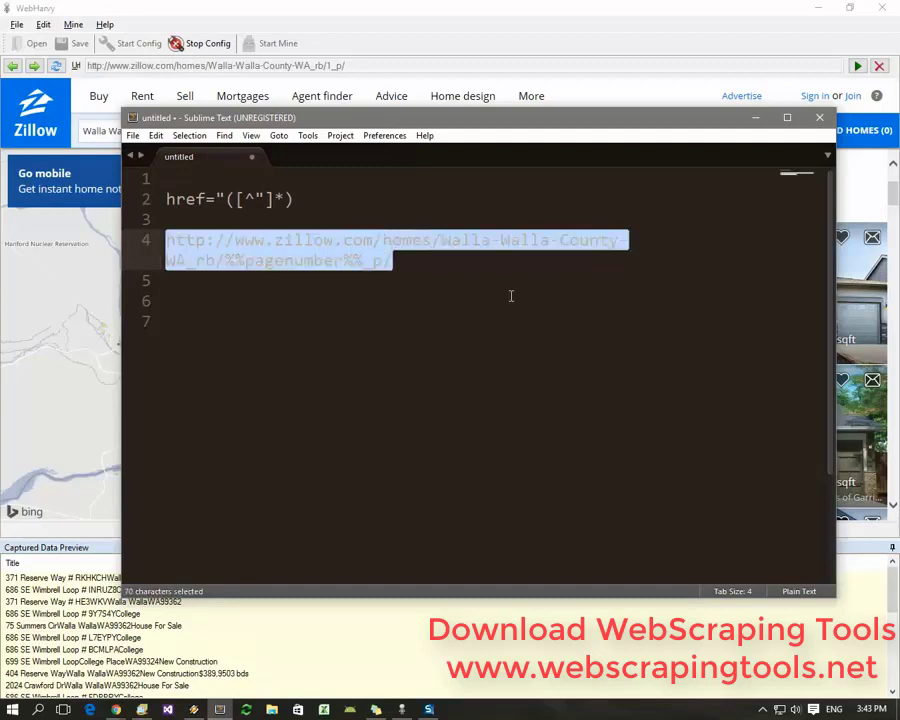
pyautogui.rightClick(358, 257)
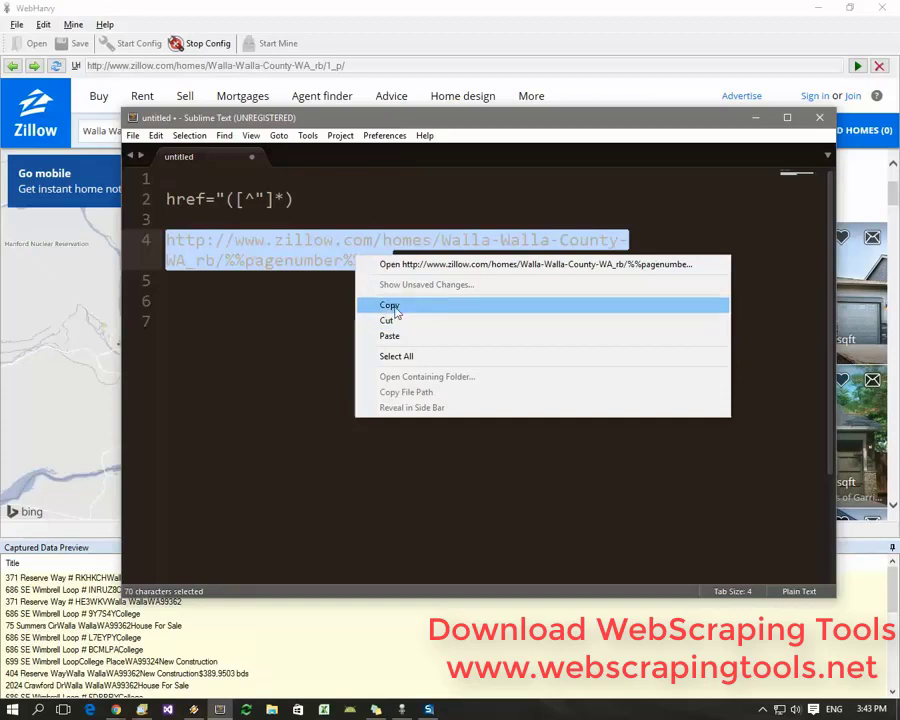
pyautogui.click(394, 305)
pyautogui.click(236, 38)
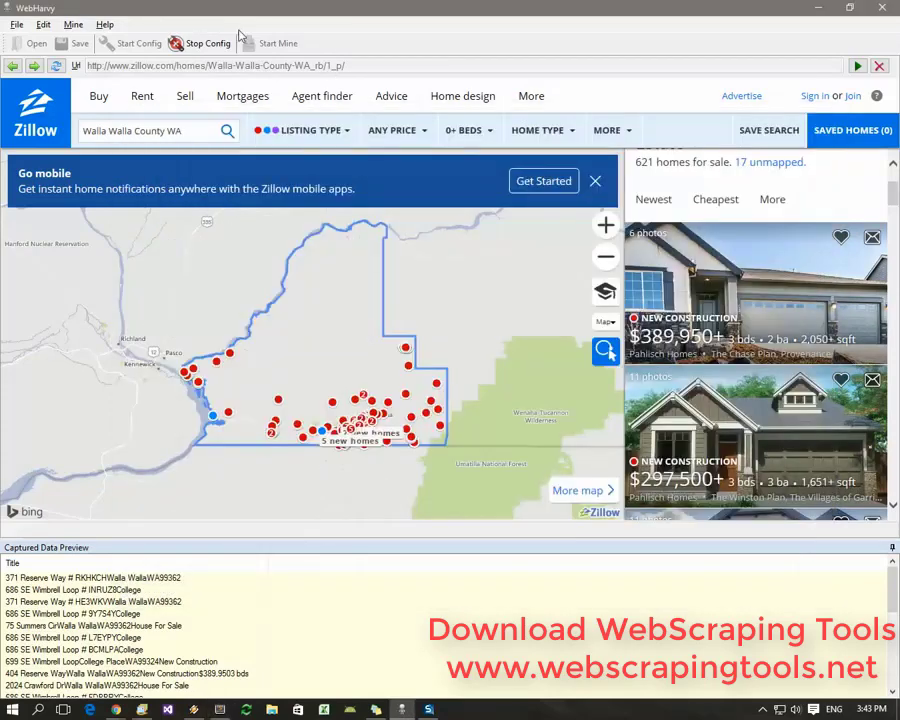
# Paste the %%pagenumber%% Zillow URL into the configuration's additional URL list and apply it
pyautogui.click(45, 26)
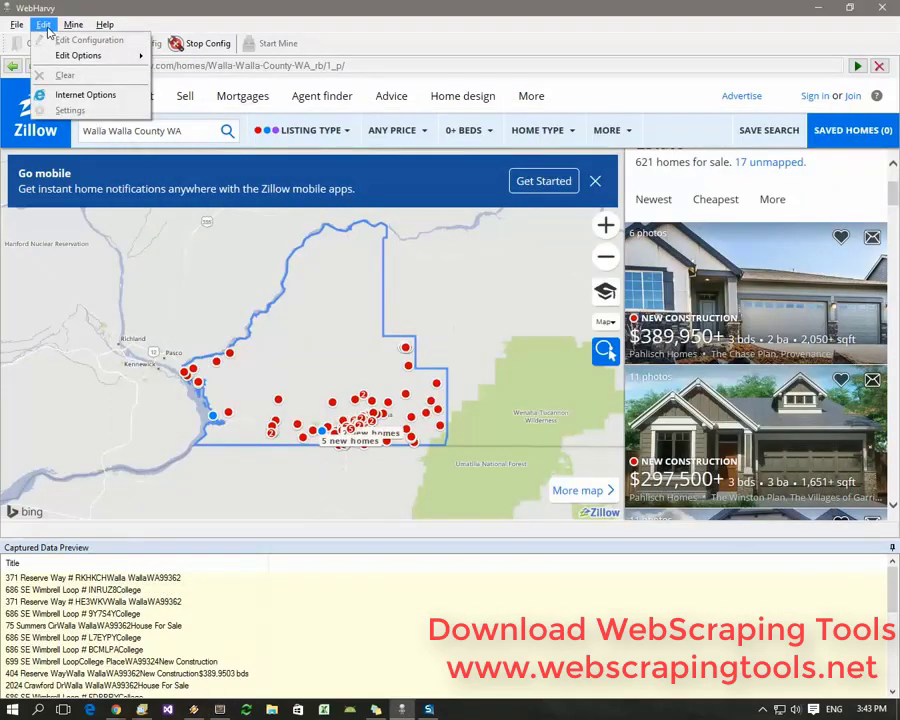
pyautogui.moveTo(48, 58)
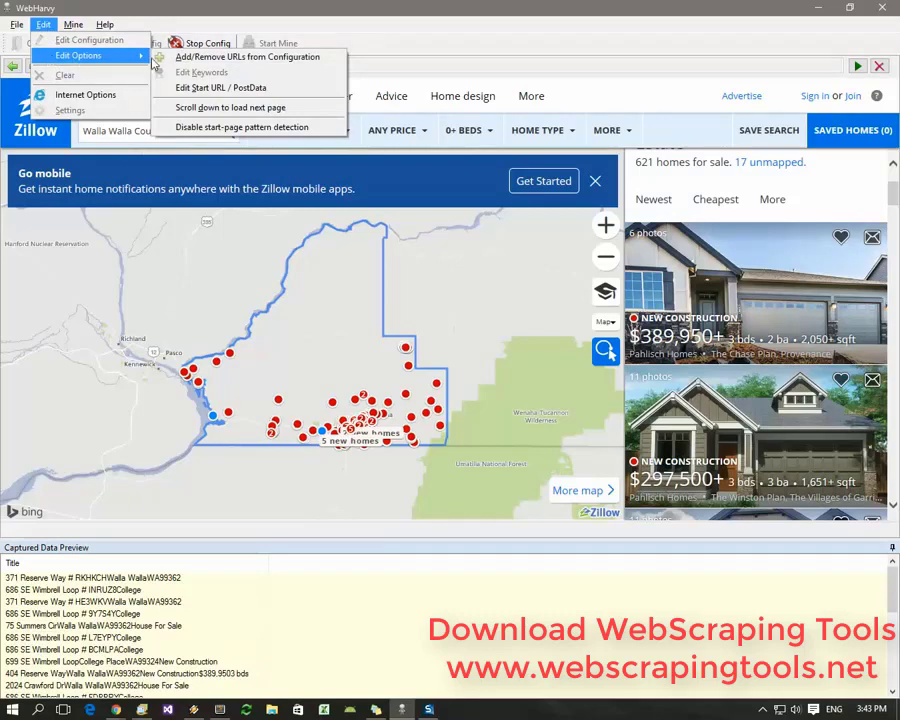
pyautogui.click(240, 64)
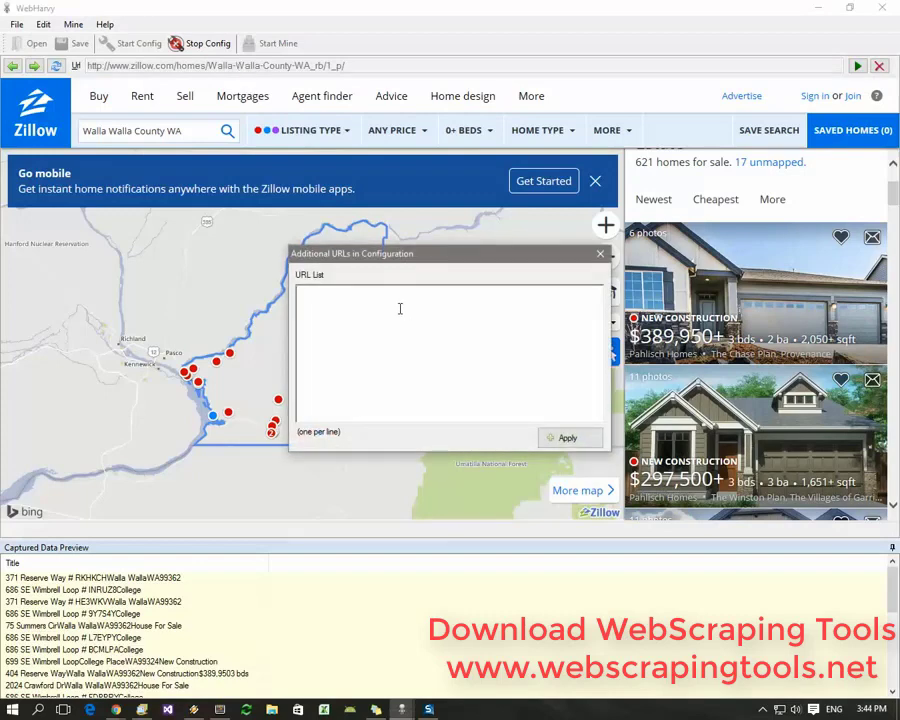
pyautogui.rightClick(400, 309)
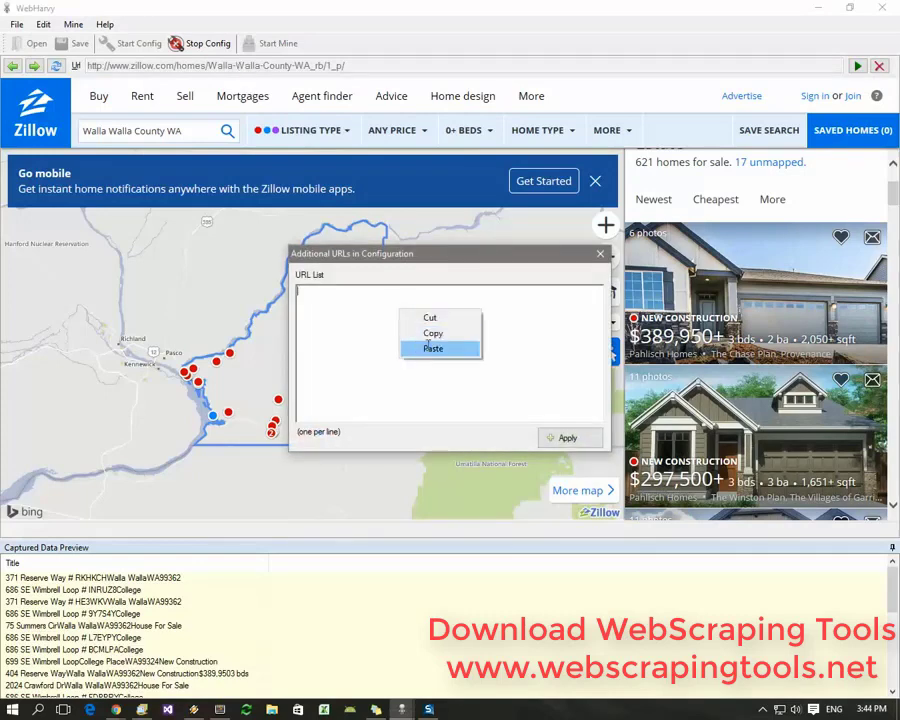
pyautogui.click(428, 348)
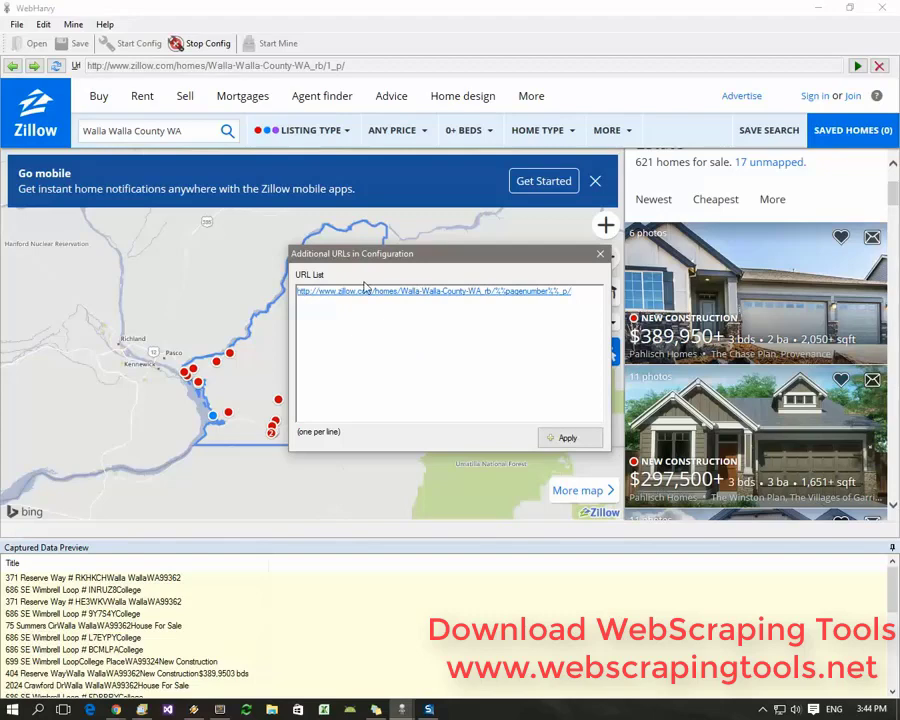
pyautogui.click(565, 441)
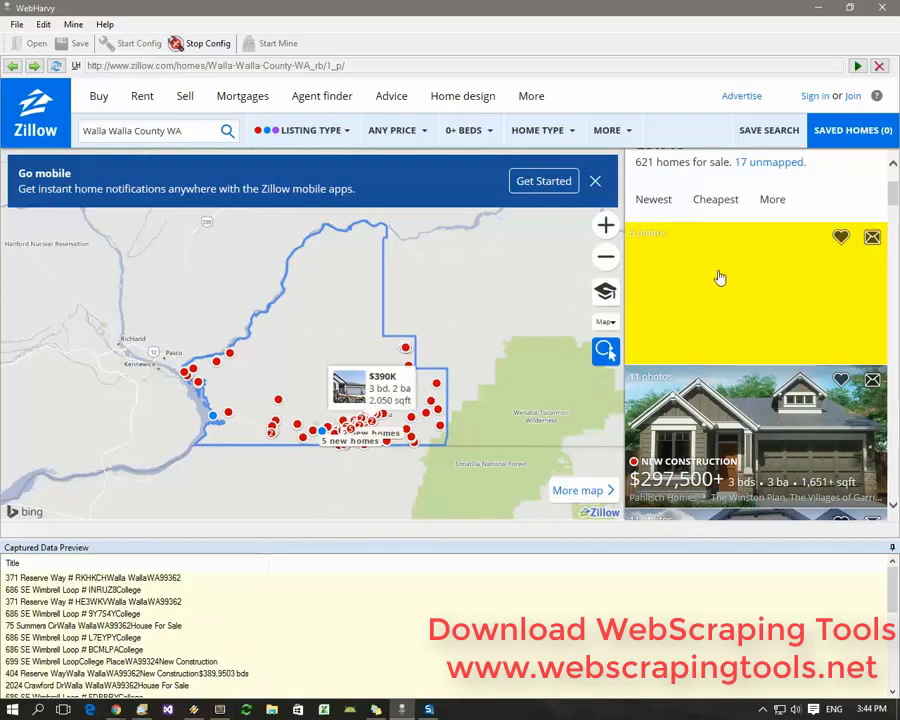
# Capture the first listing card's full text ($389,950+, 3 bds, 2 ba, 2,050+ sqft)
pyautogui.click(718, 277)
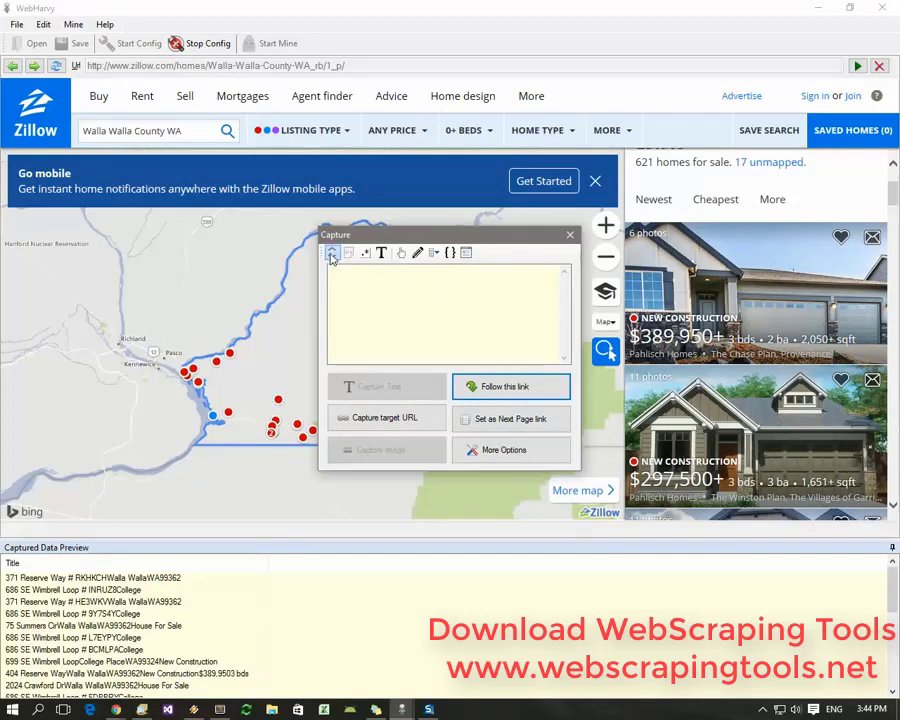
pyautogui.click(332, 255)
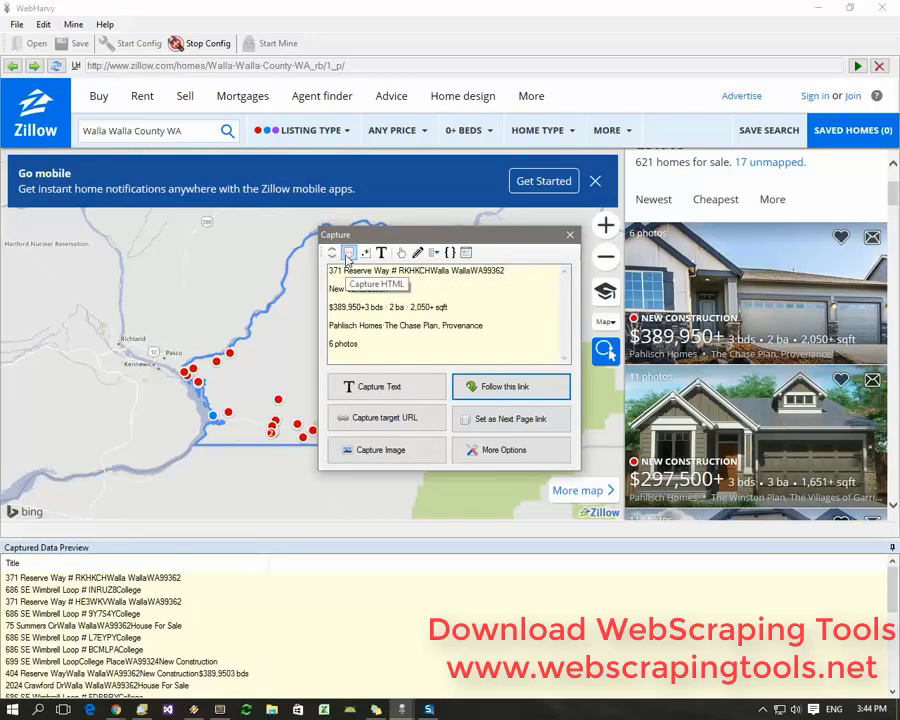
# Show the card's HTML, open Apply RegEx, and copy the href="([^"]*) pattern from Sublime Text
pyautogui.click(348, 253)
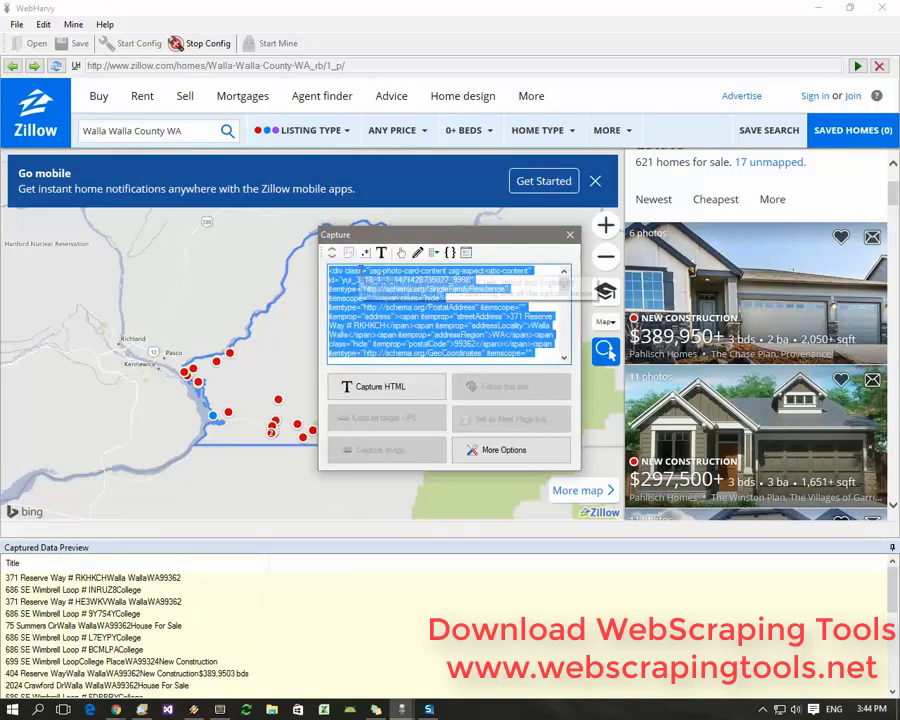
pyautogui.click(365, 255)
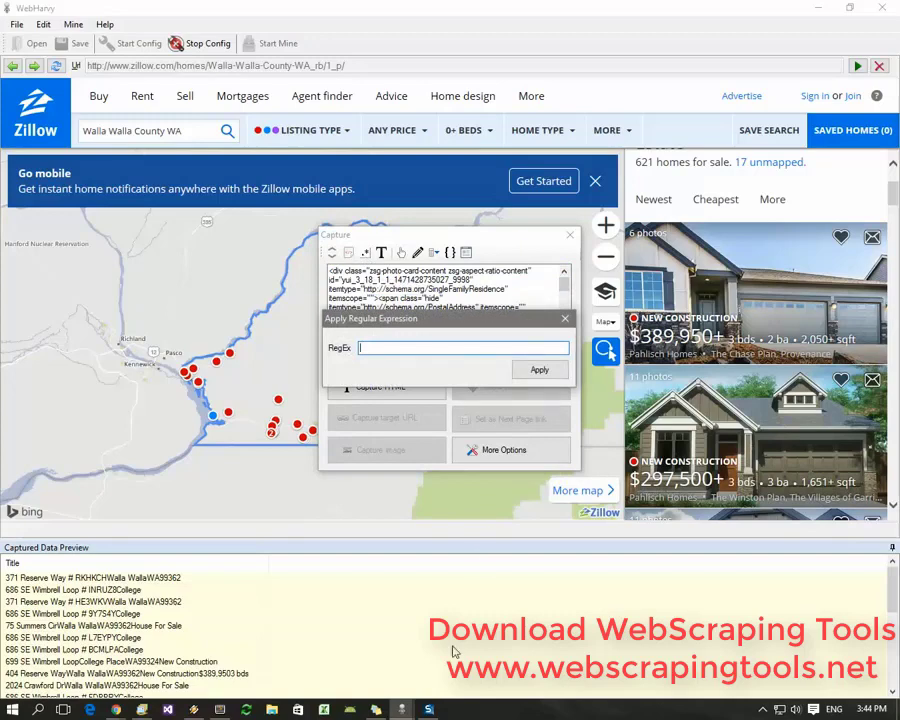
pyautogui.click(222, 706)
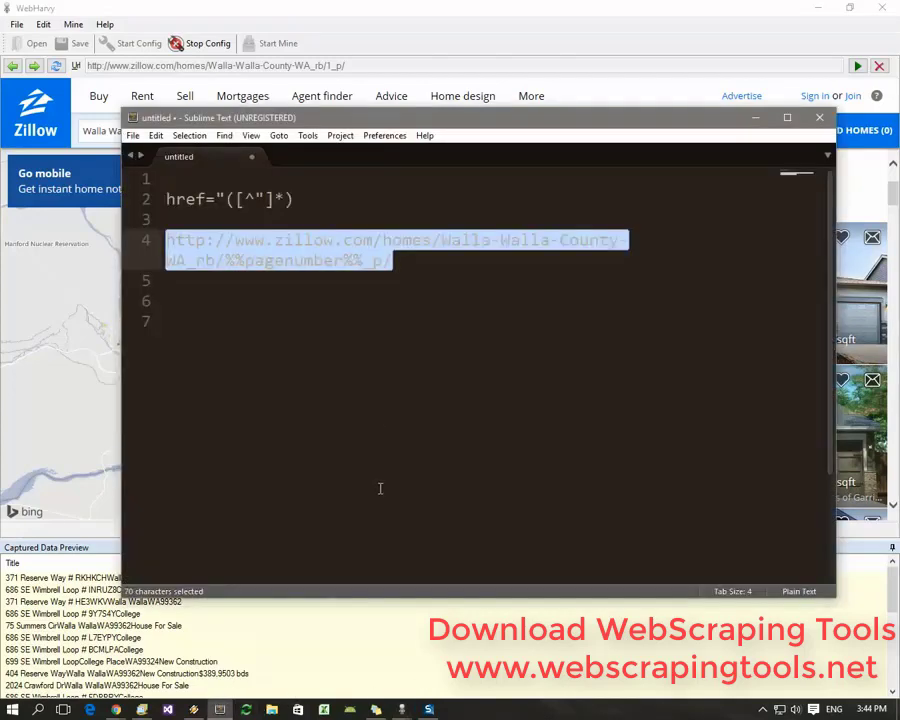
pyautogui.moveTo(299, 193); pyautogui.dragTo(169, 194)
pyautogui.rightClick(183, 202)
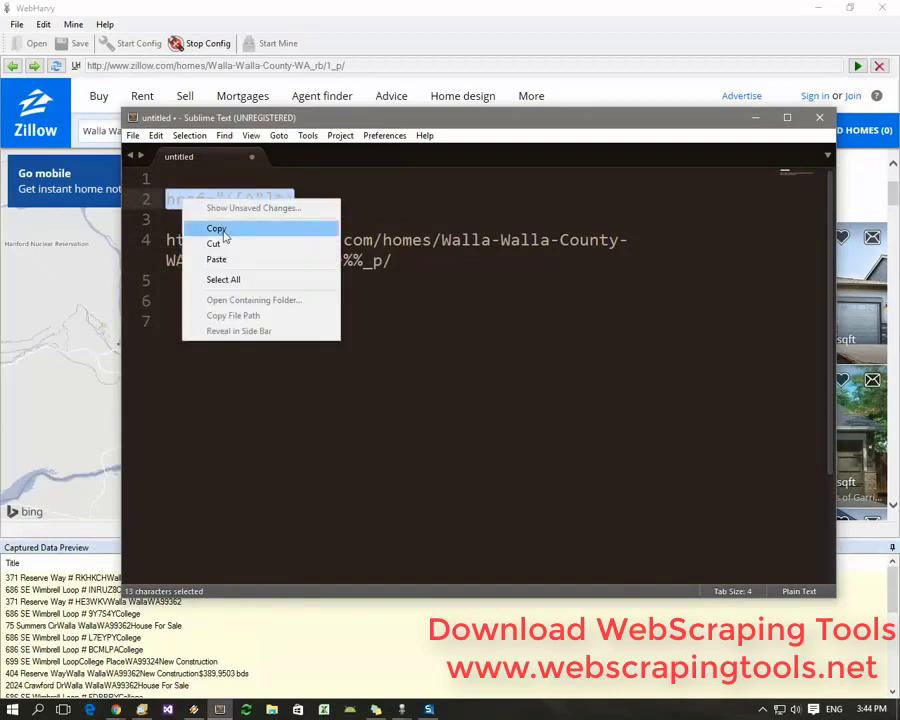
pyautogui.click(218, 228)
pyautogui.click(348, 16)
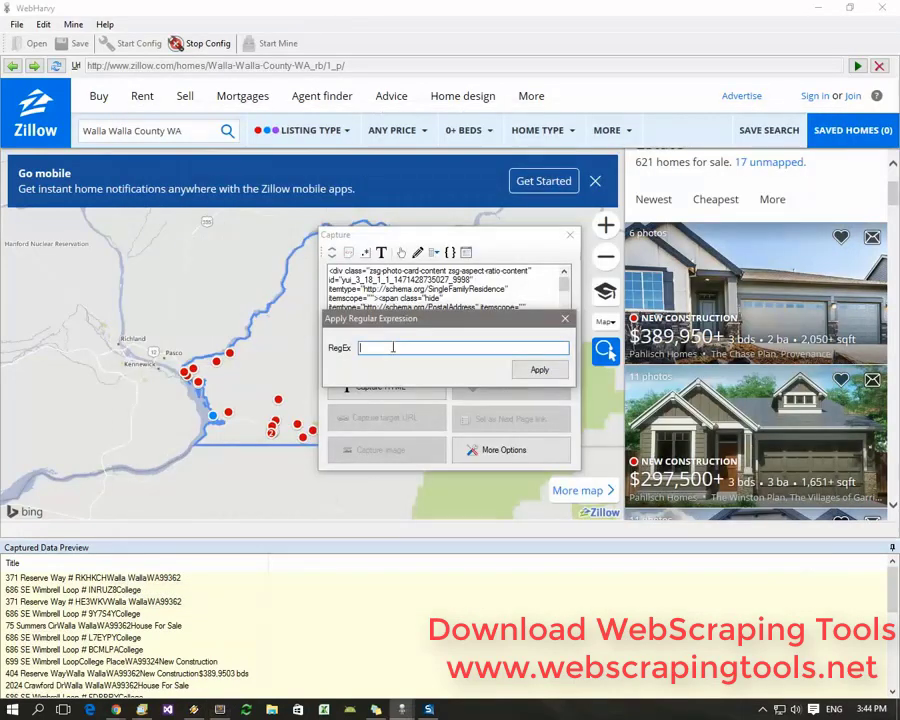
pyautogui.rightClick(393, 347)
pyautogui.click(426, 405)
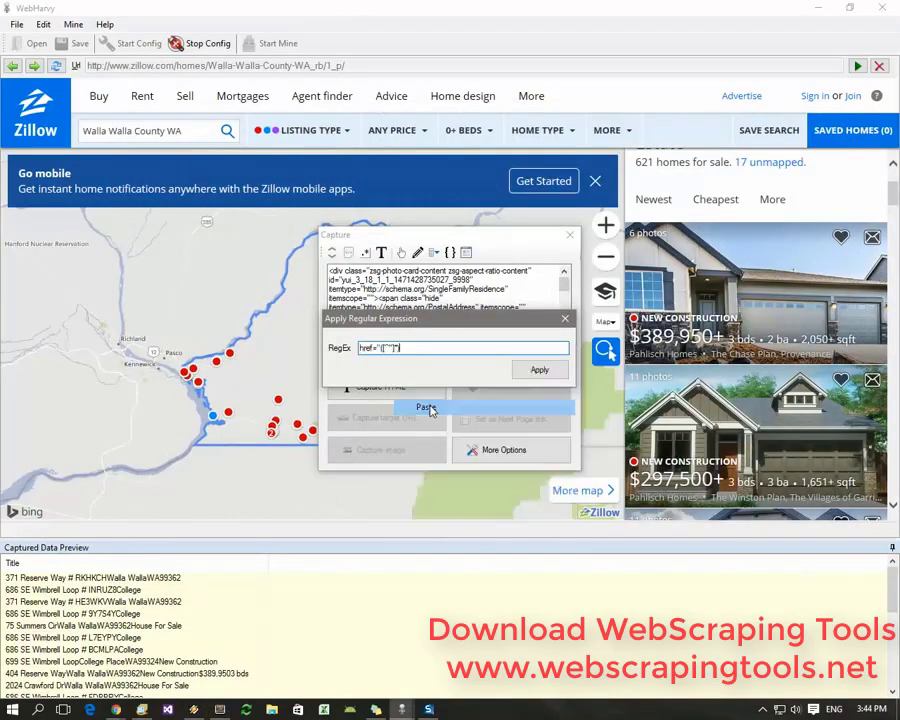
pyautogui.click(533, 371)
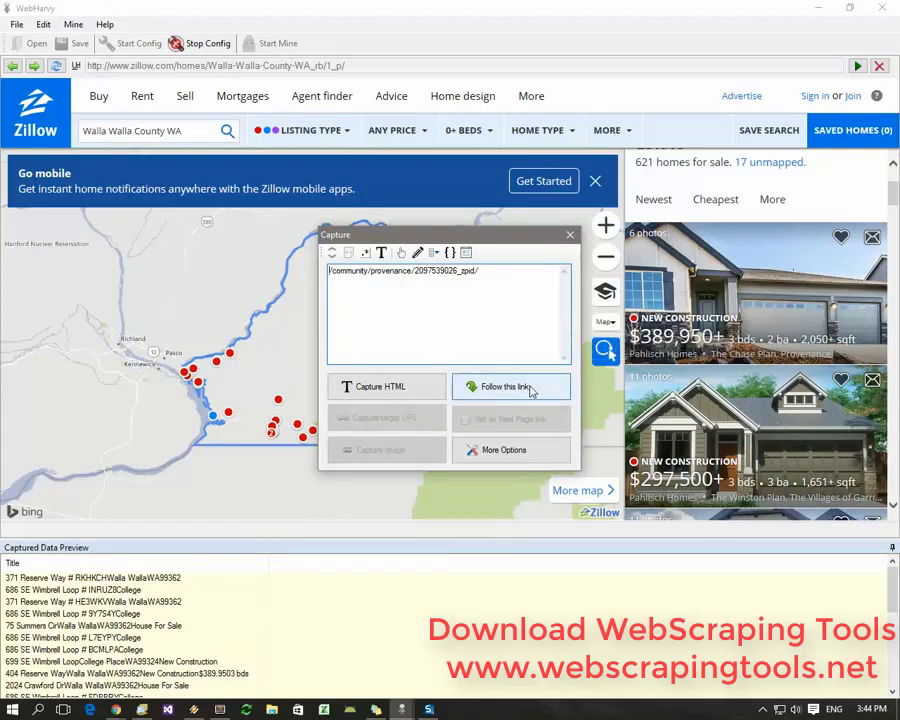
pyautogui.click(527, 387)
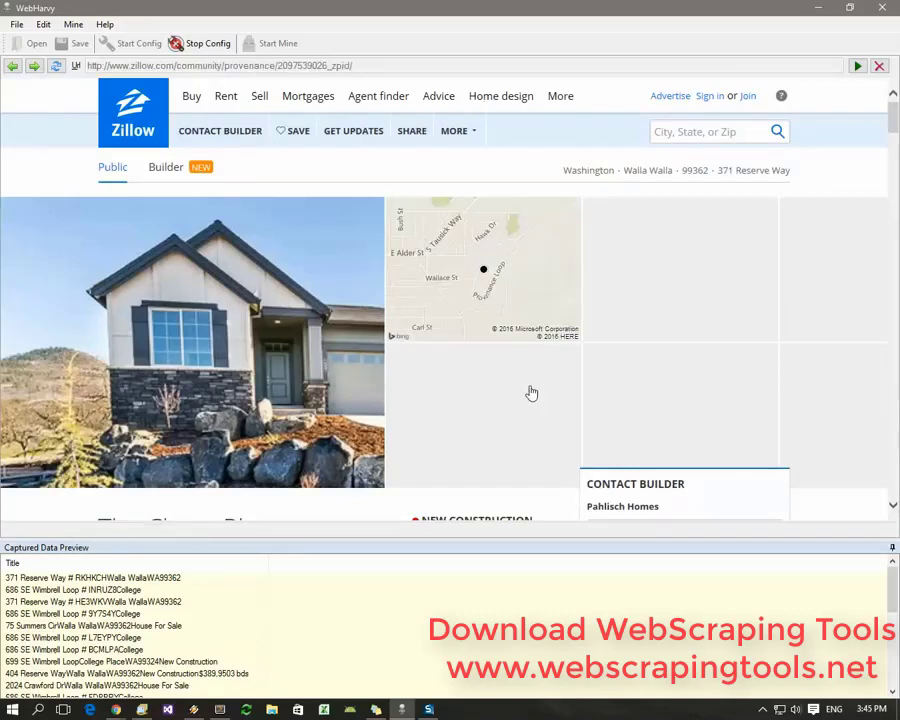
# Capture the listing title "The Chase Plan, Provenance Walla Walla, WA 99362" as an Address field
pyautogui.scroll(-2, 616, 331)
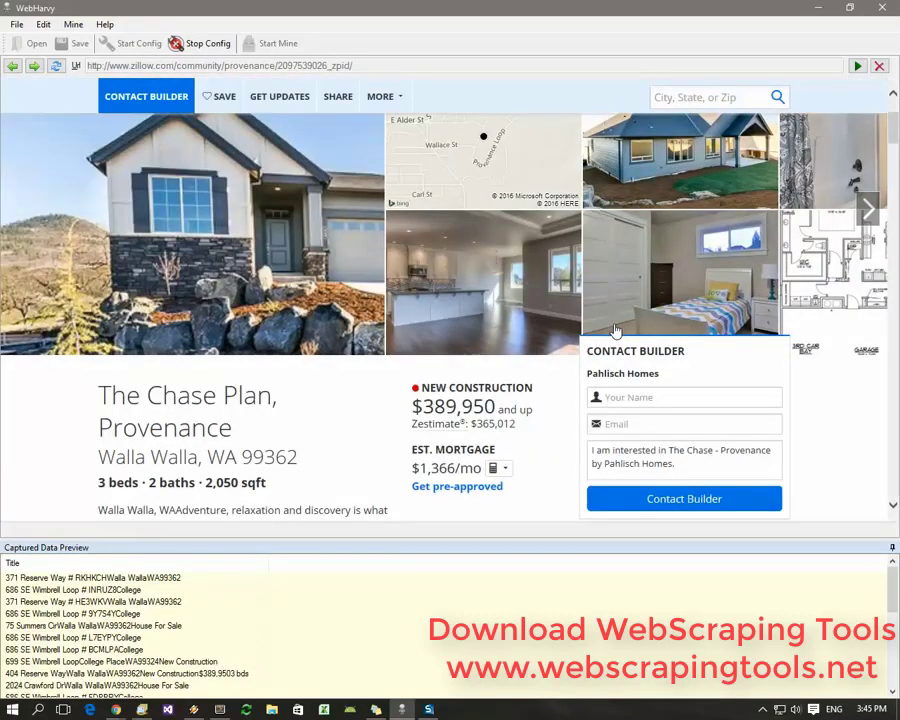
pyautogui.scroll(-4, 620, 325)
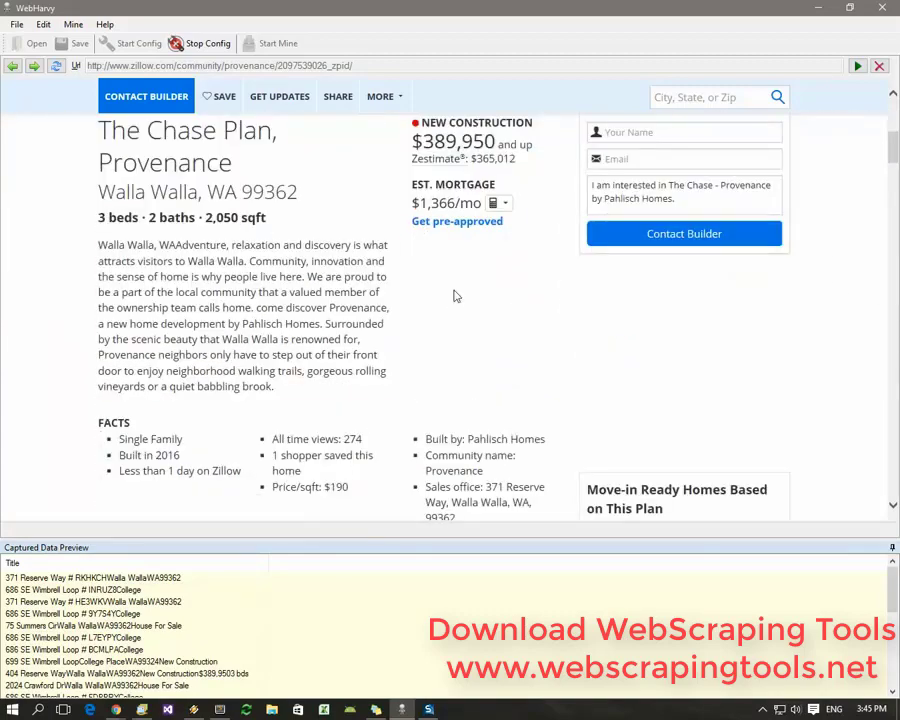
pyautogui.click(182, 158)
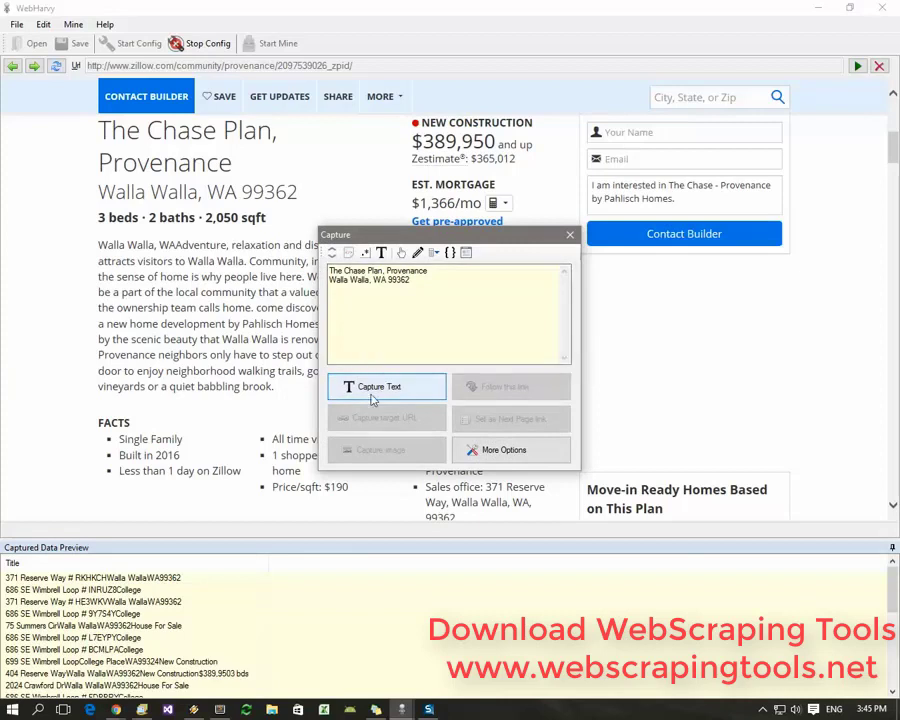
pyautogui.click(373, 396)
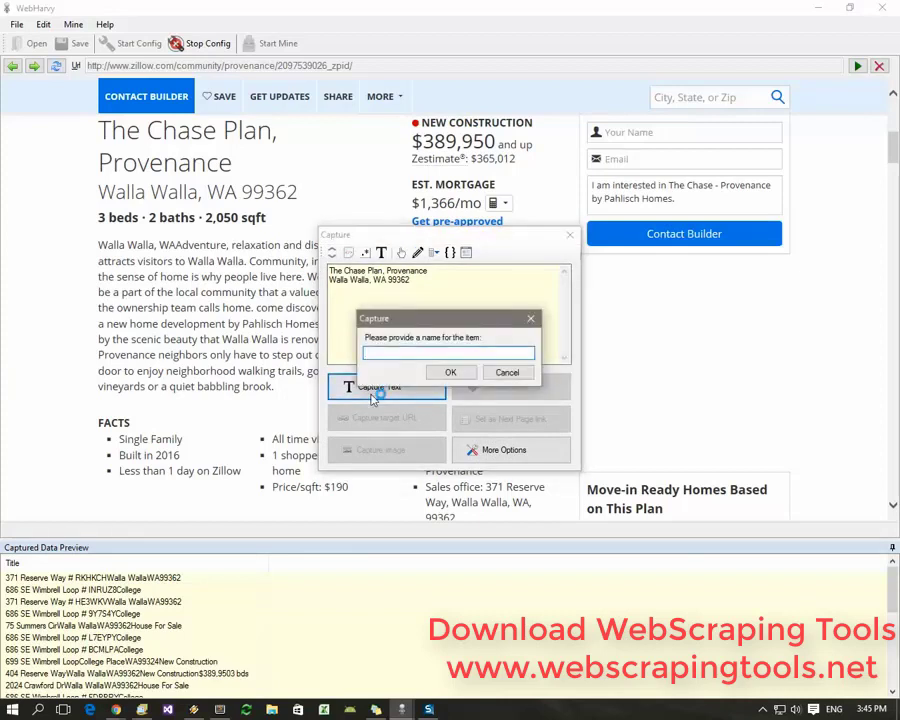
pyautogui.write('Address')
pyautogui.click(451, 372)
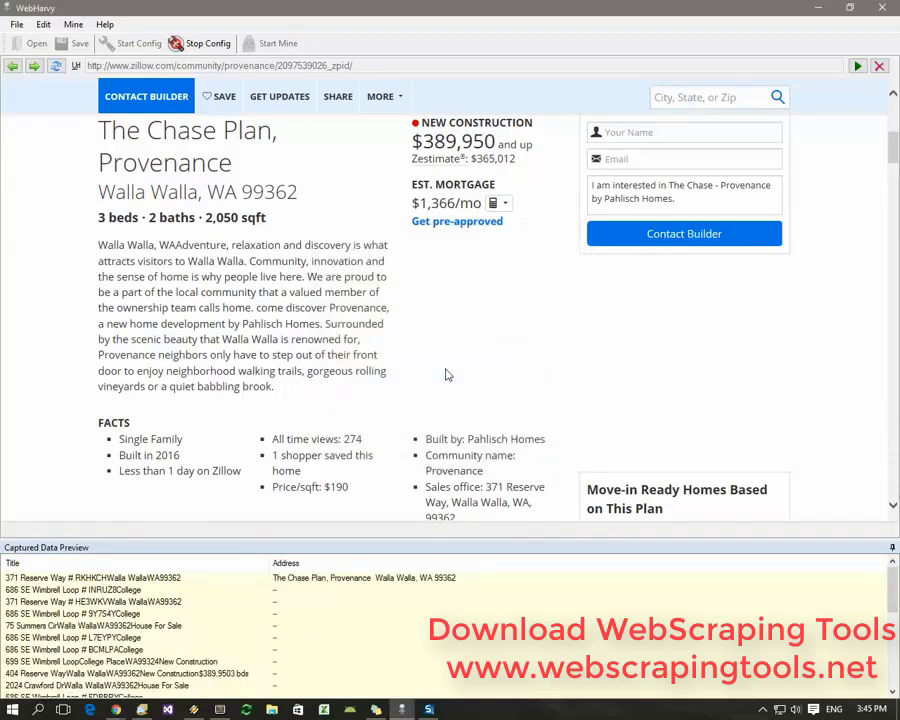
# Capture '3 beds', '2 baths' and '2,050 sqft' as the beds, baths and area fields, then select the Zestimate label
pyautogui.click(108, 221)
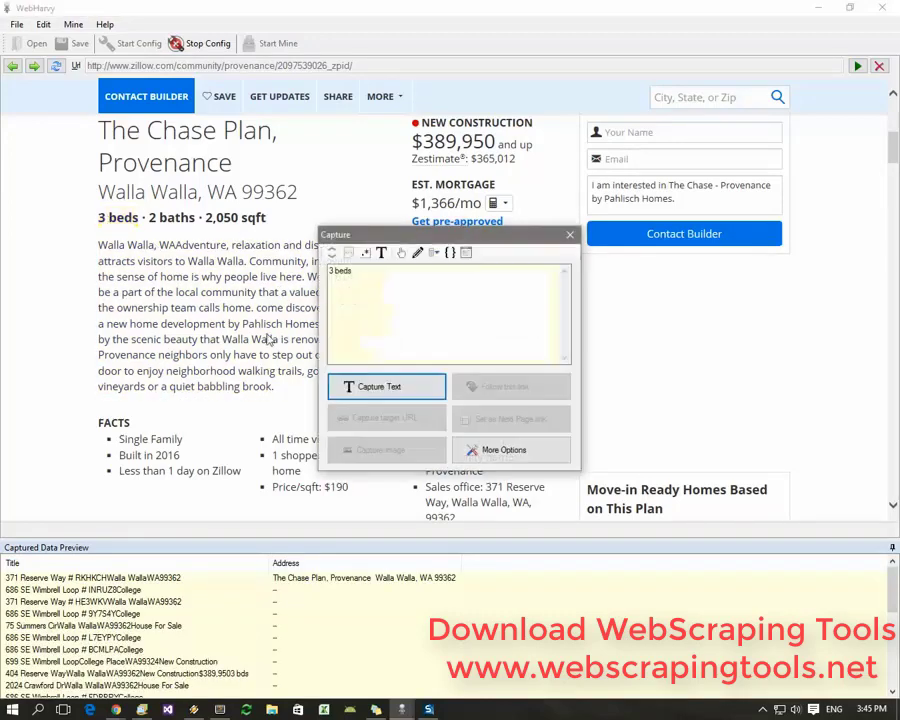
pyautogui.click(362, 386)
pyautogui.write('bed')
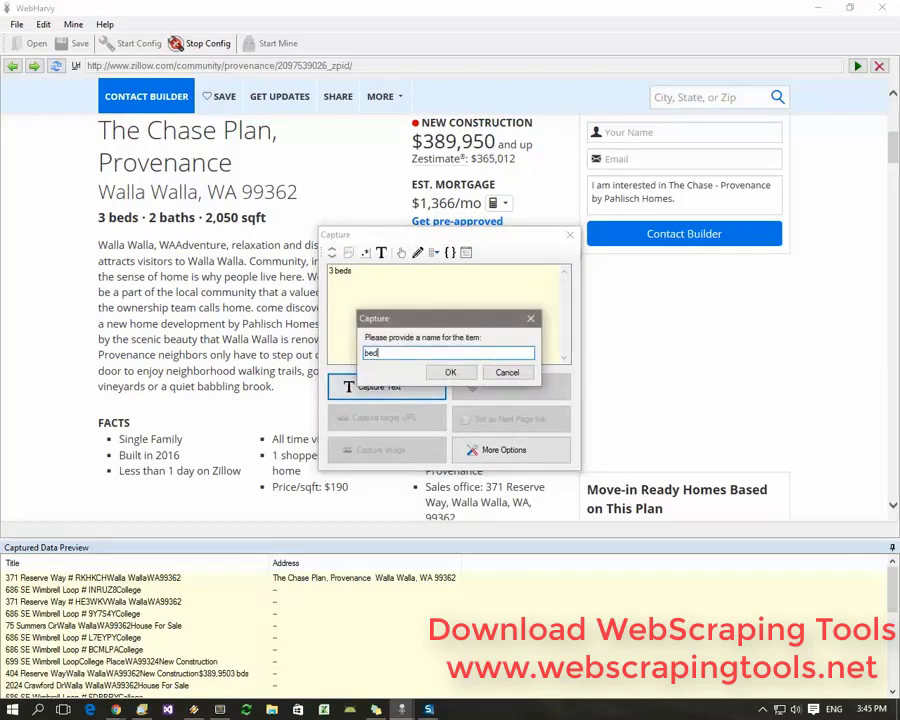
pyautogui.write('s')
pyautogui.click(450, 372)
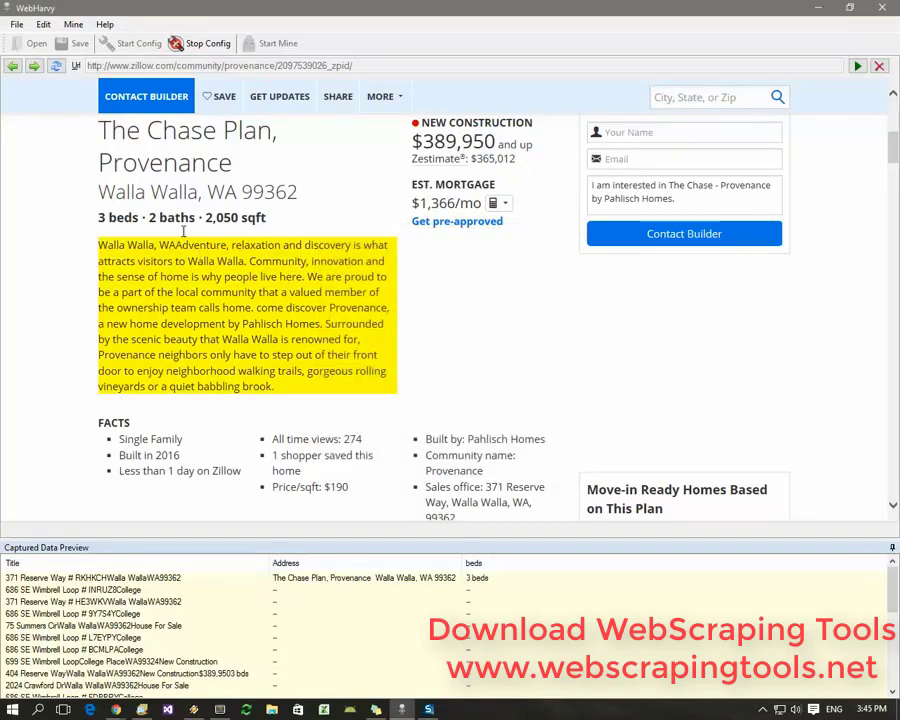
pyautogui.click(170, 218)
pyautogui.click(350, 388)
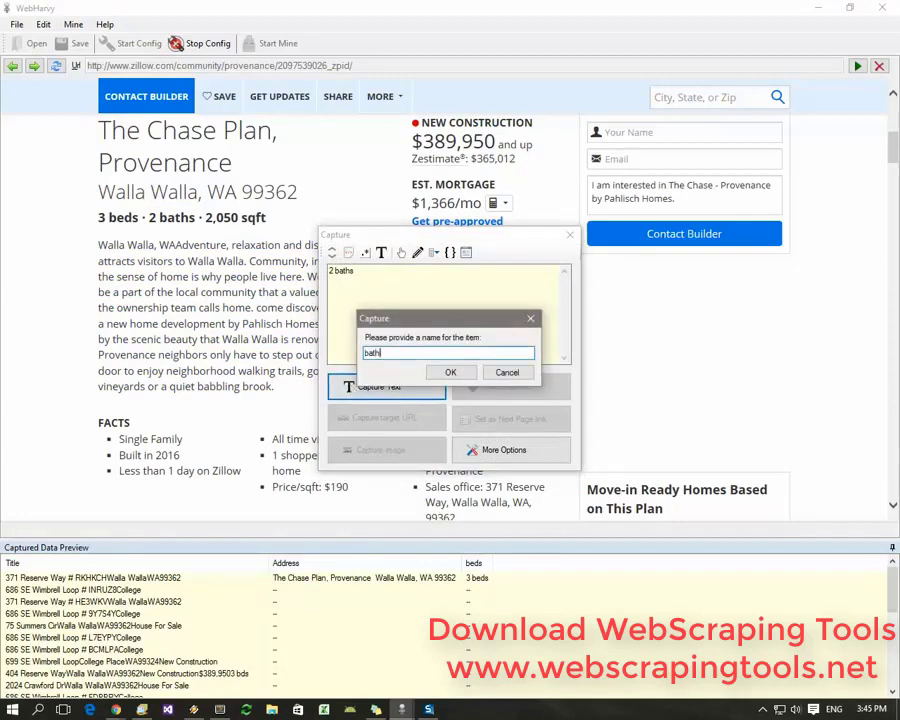
pyautogui.click(450, 372)
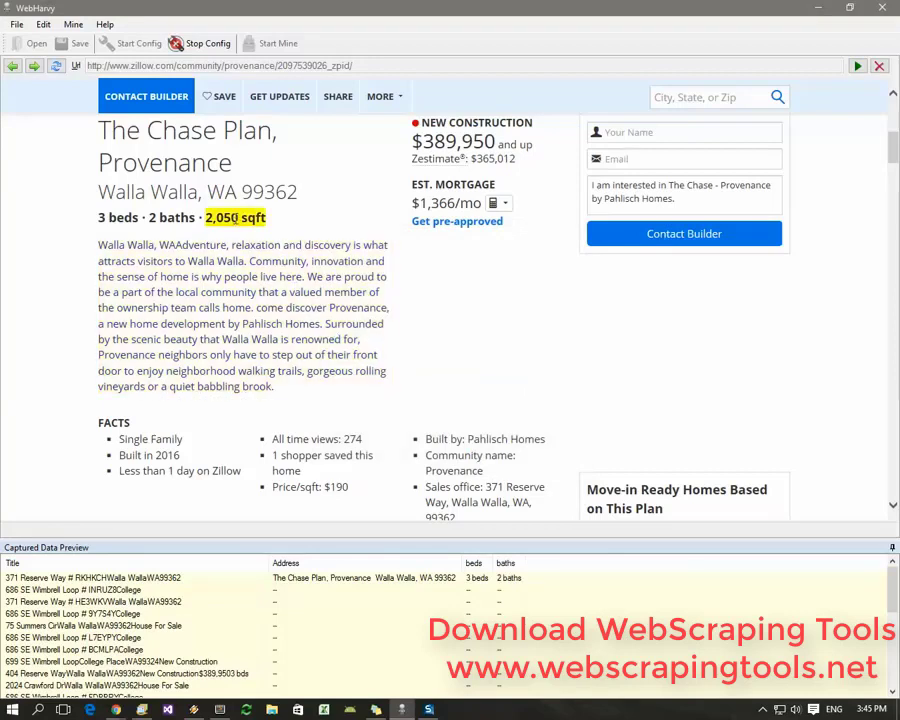
pyautogui.click(236, 219)
pyautogui.click(364, 386)
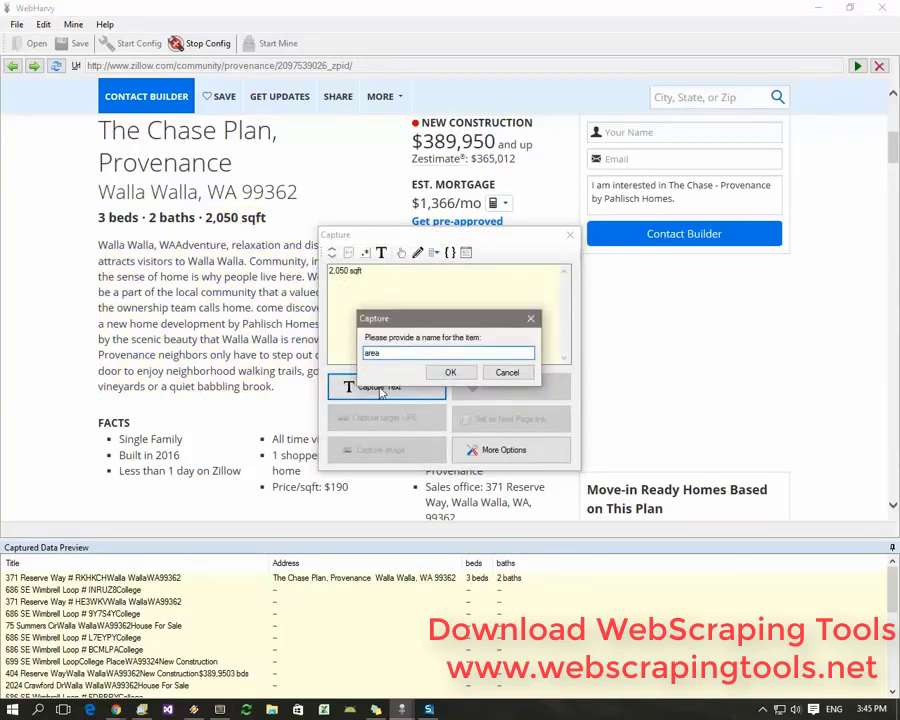
pyautogui.click(458, 372)
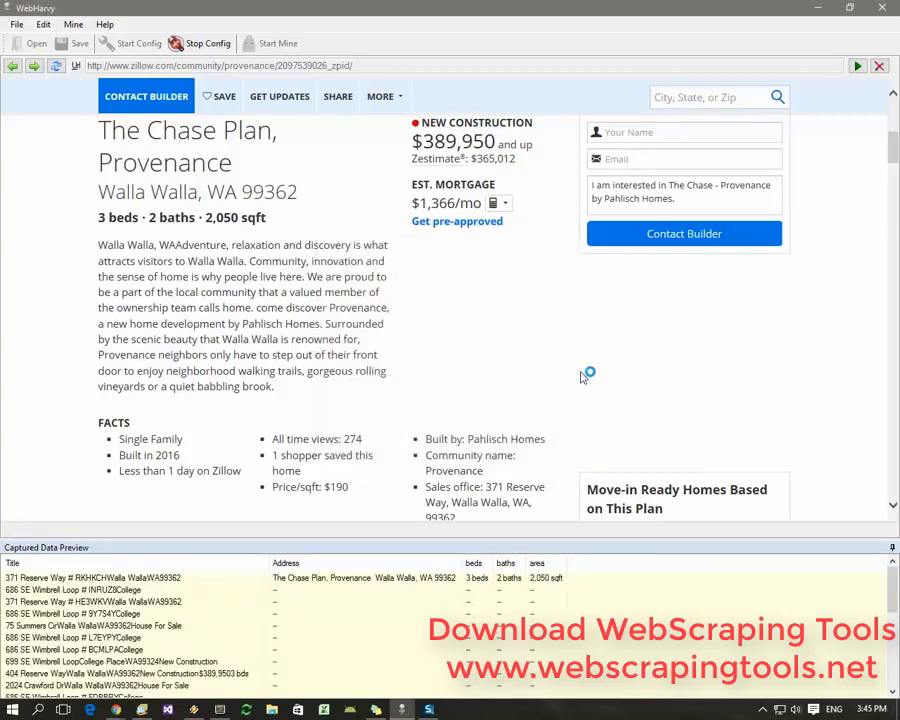
pyautogui.click(437, 160)
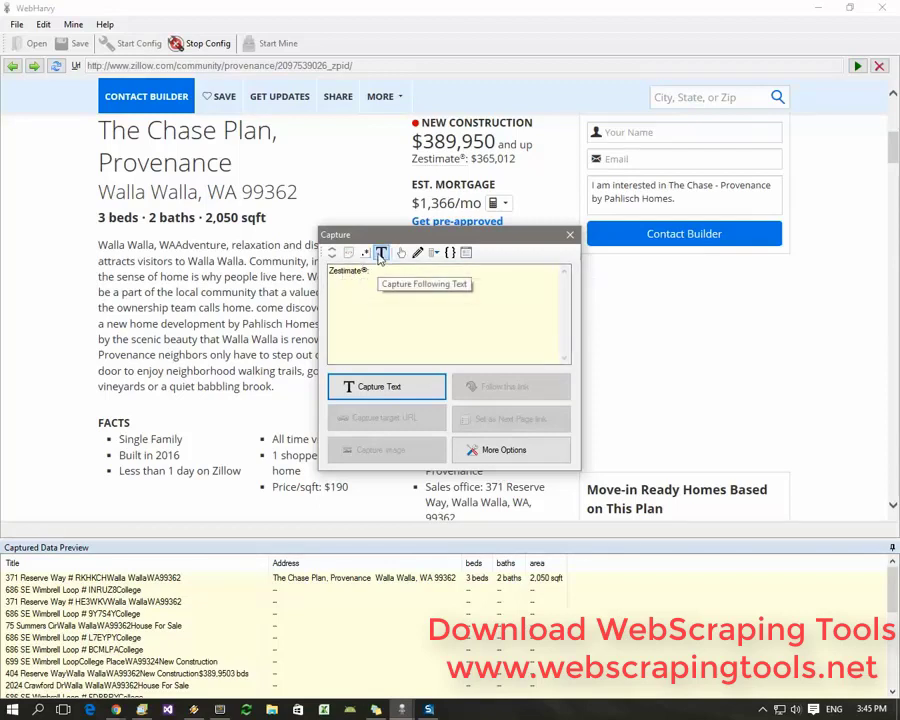
# Capture the value following the Zestimate label ($365,012) as the Z field
pyautogui.click(380, 254)
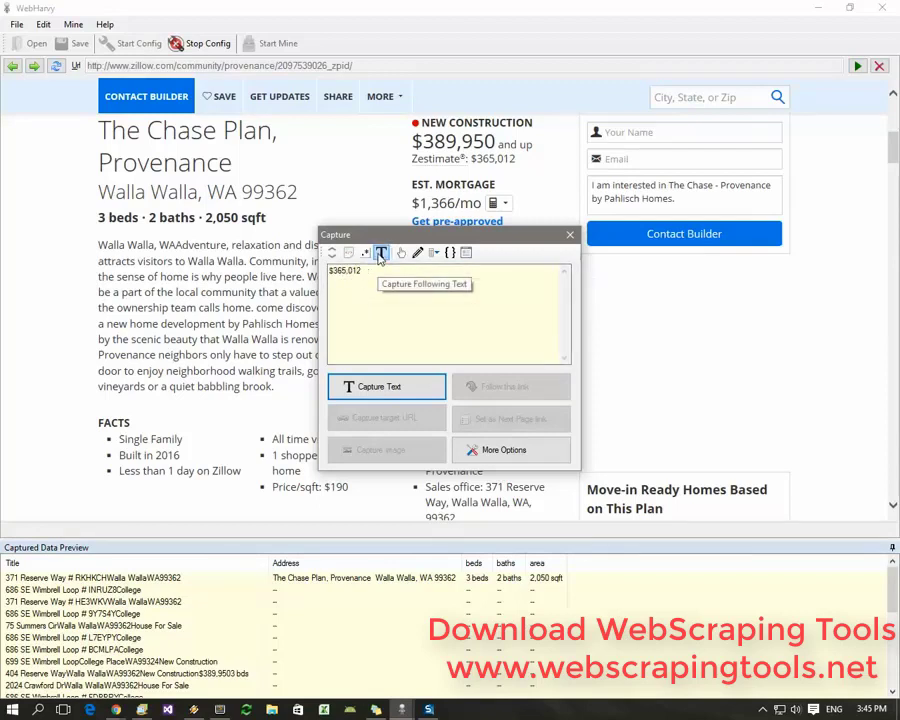
pyautogui.click(362, 388)
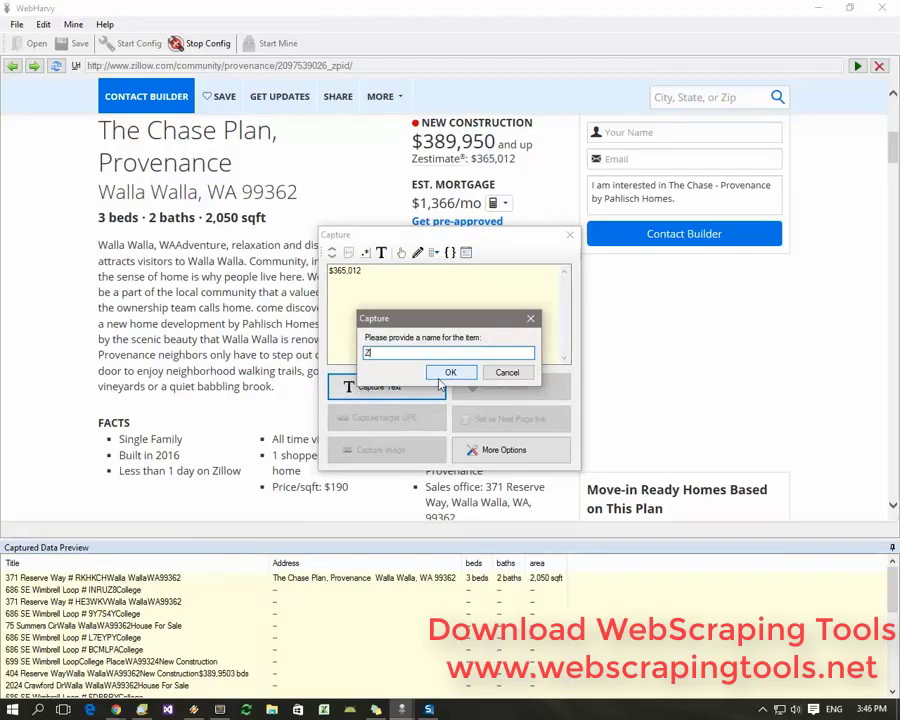
pyautogui.press('Return')
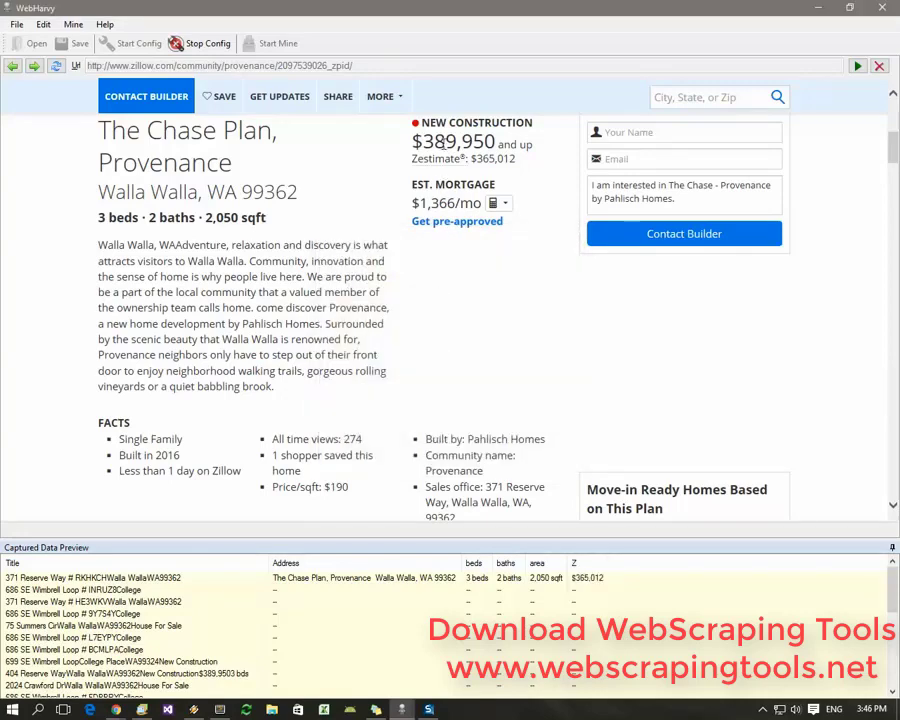
# Capture the listing price ($389,950 and up) as the Price field
pyautogui.click(450, 145)
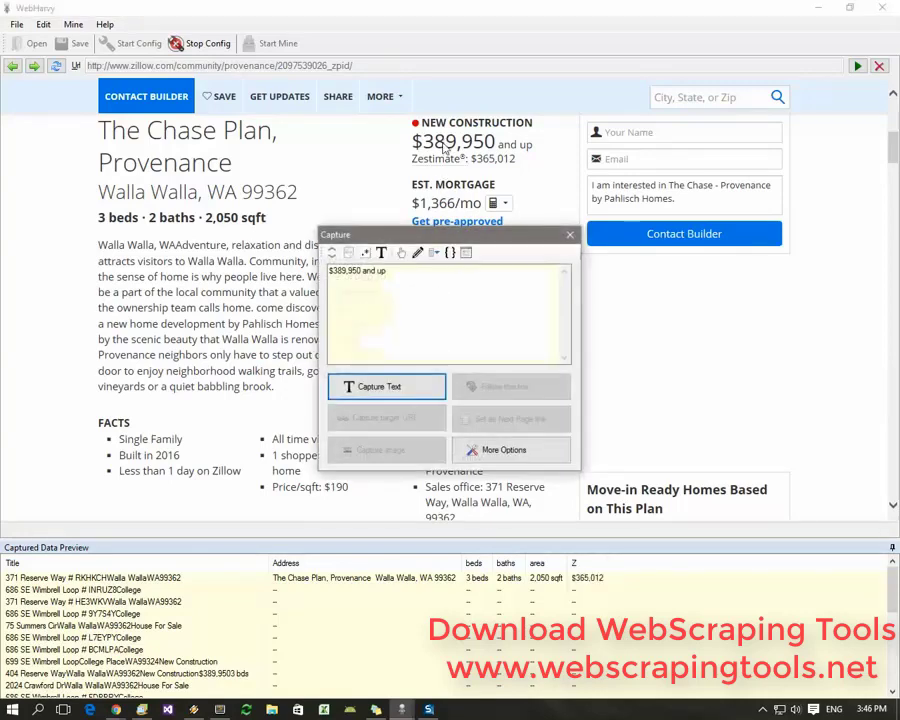
pyautogui.click(393, 387)
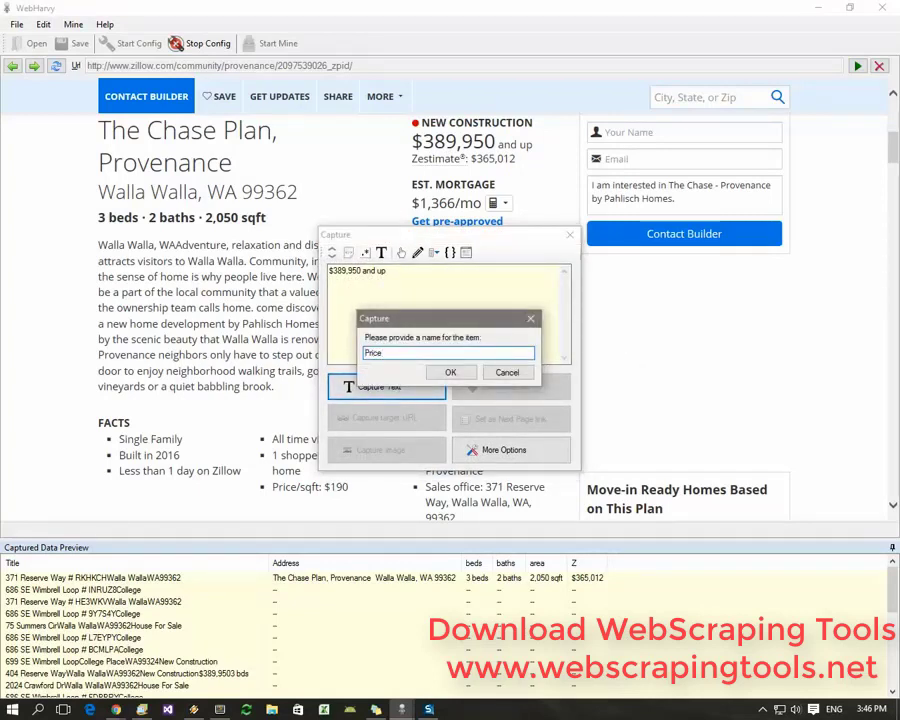
pyautogui.write('Price')
pyautogui.click(450, 372)
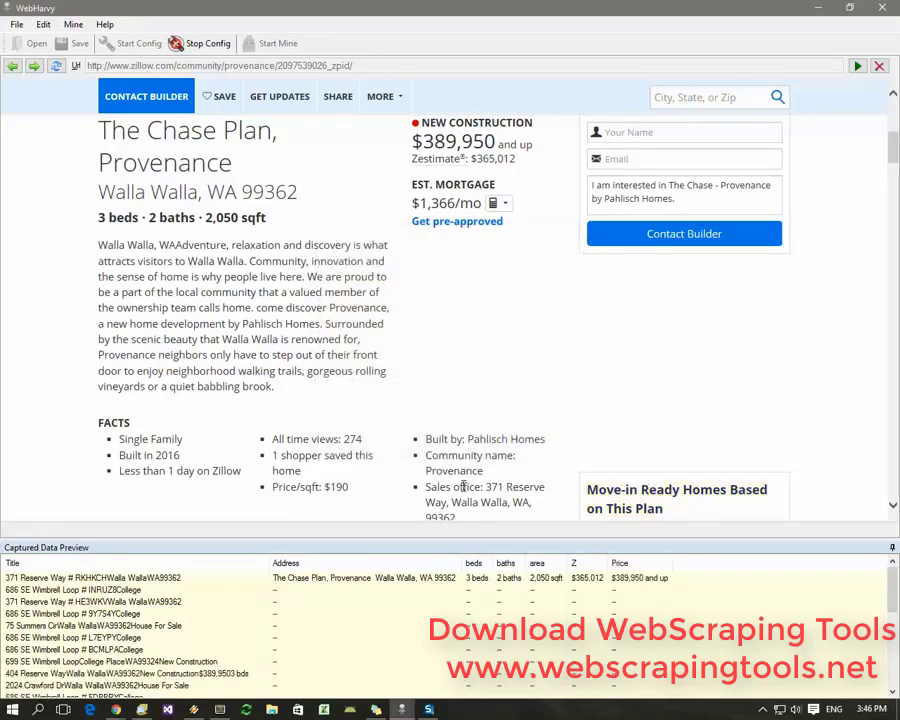
# Capture the text following the FACTS heading as the Facts field
pyautogui.click(114, 427)
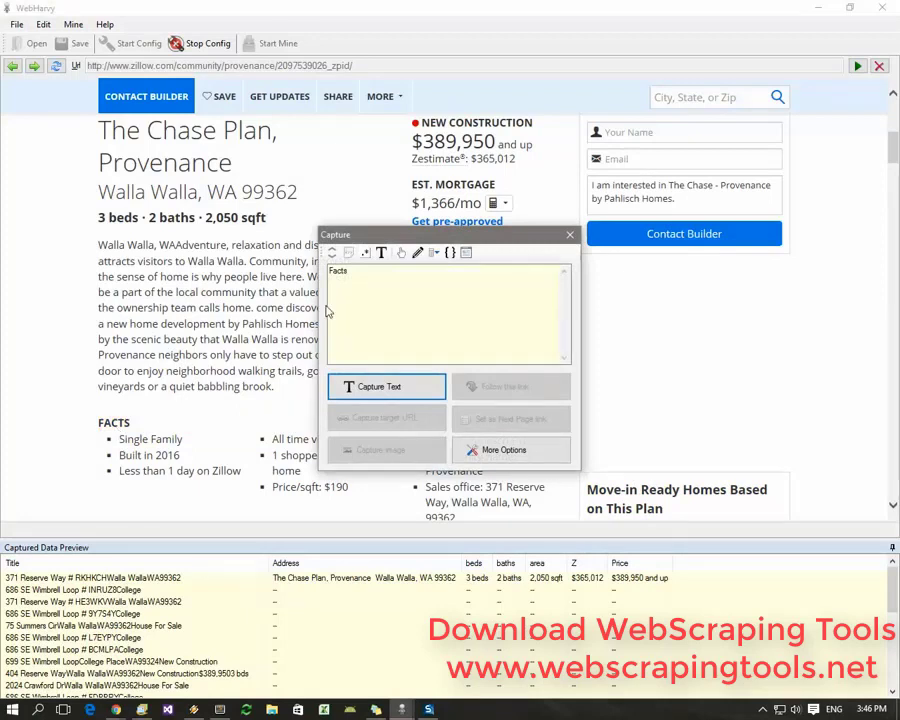
pyautogui.click(381, 255)
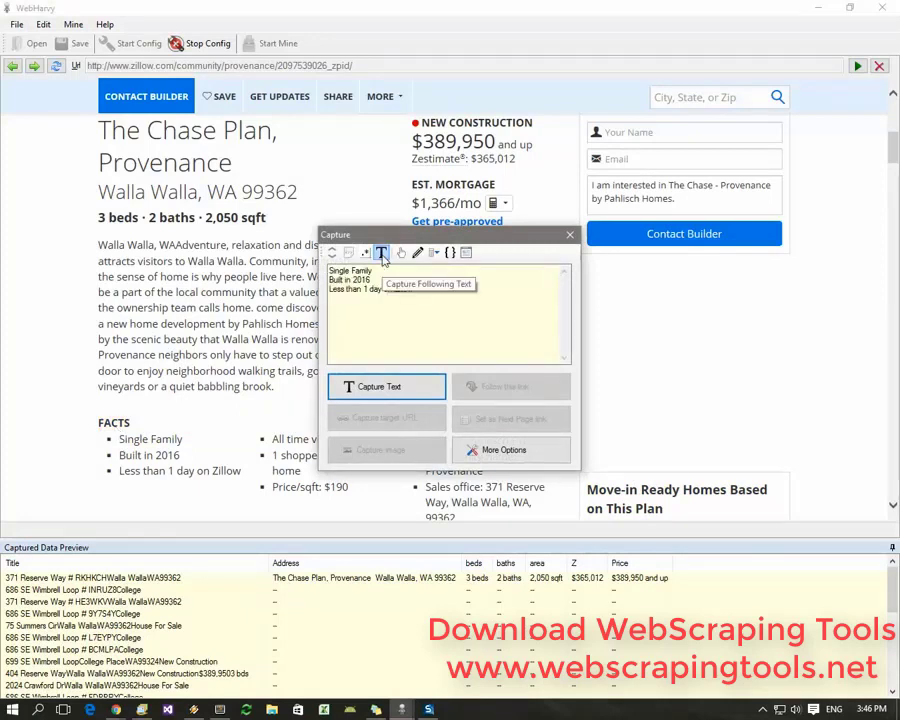
pyautogui.click(376, 389)
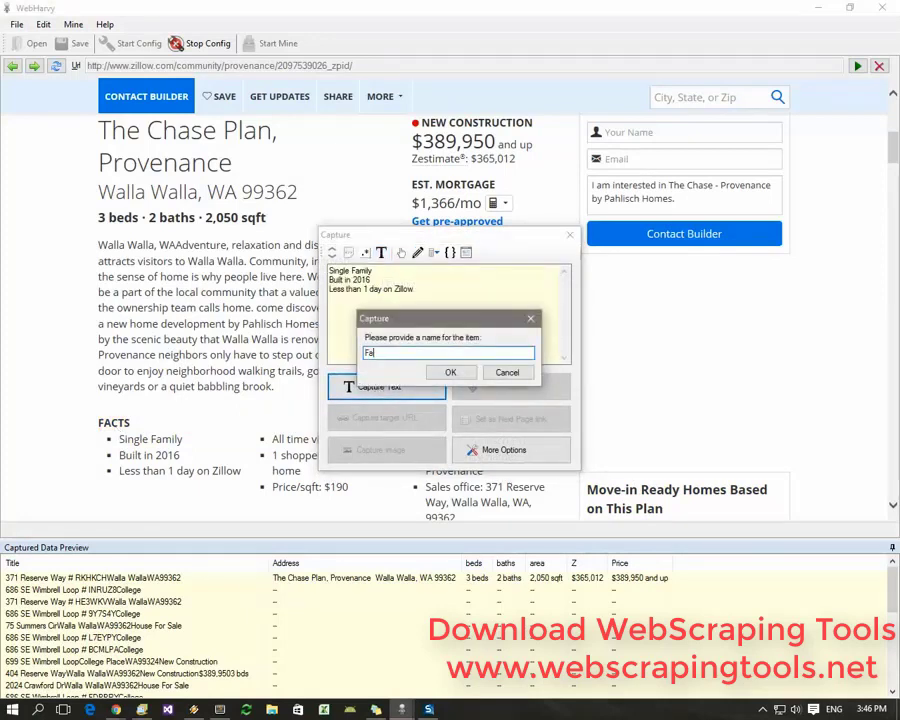
pyautogui.click(451, 372)
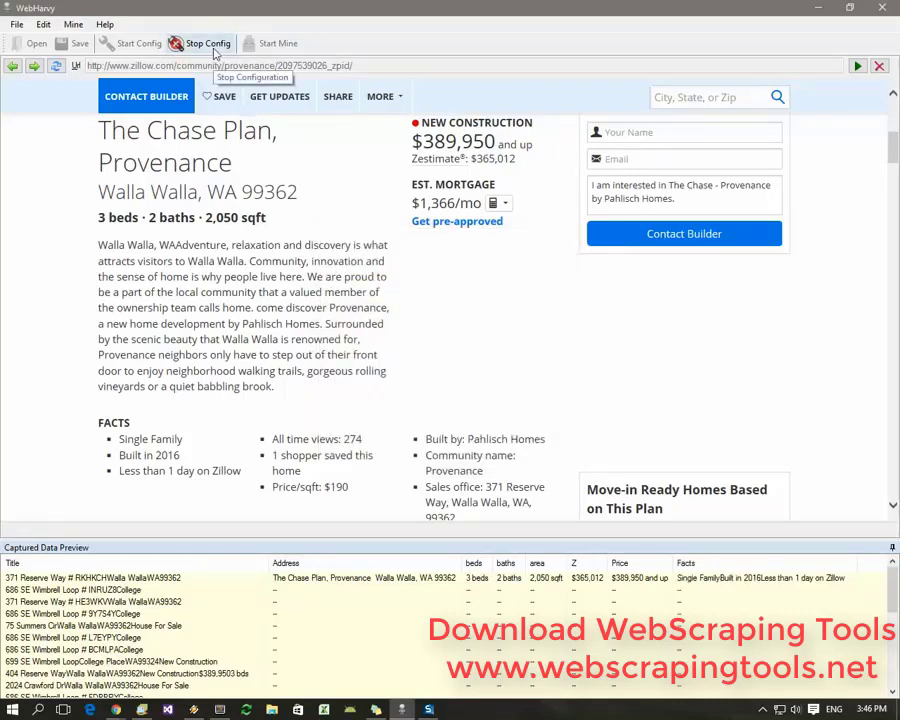
# Stop configuration and launch the WebHarvy Miner window
pyautogui.click(210, 44)
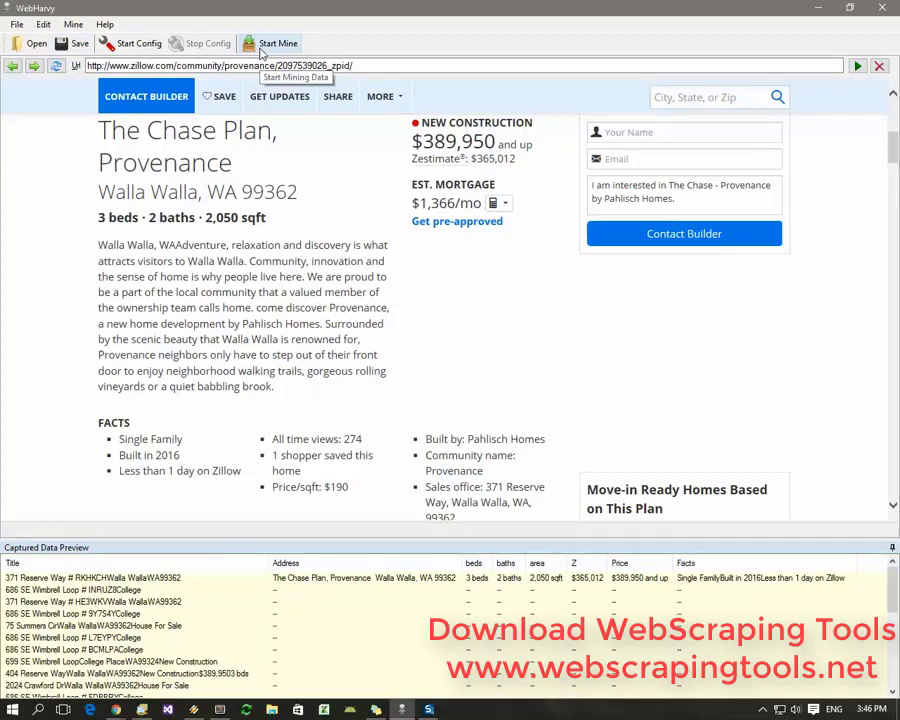
pyautogui.click(273, 44)
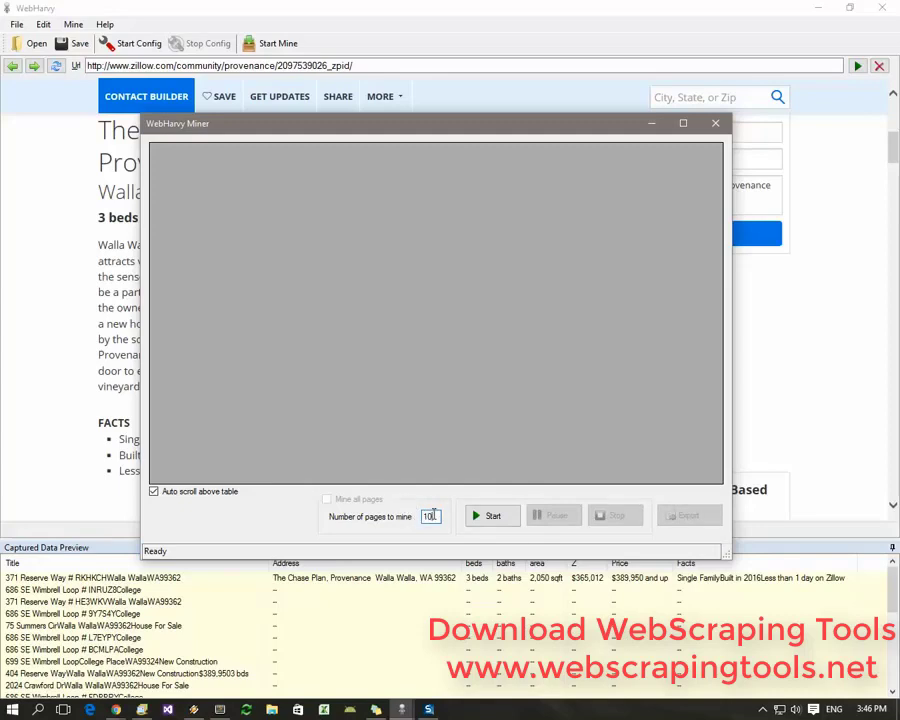
# Start mining with 10 pages and review the listing rows as they fill in
pyautogui.moveTo(436, 516); pyautogui.dragTo(417, 516)
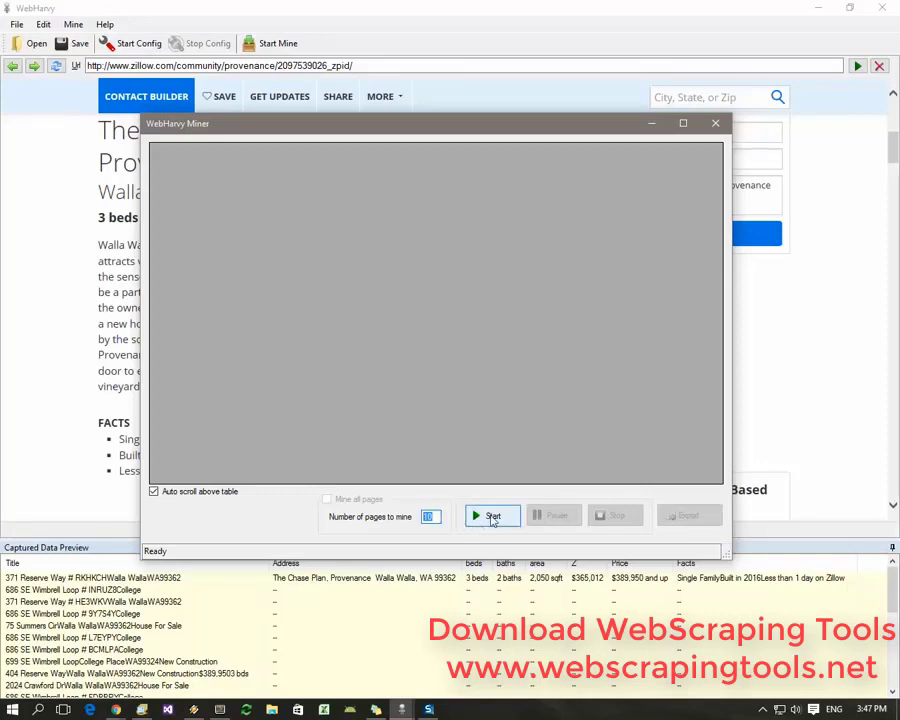
pyautogui.click(492, 517)
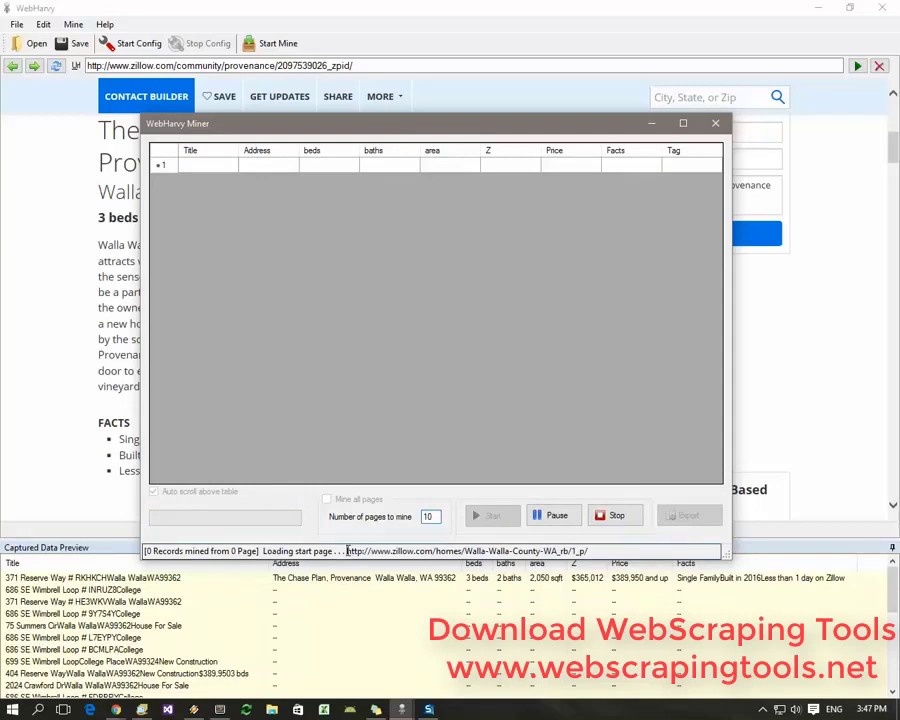
pyautogui.moveTo(347, 551); pyautogui.dragTo(589, 553)
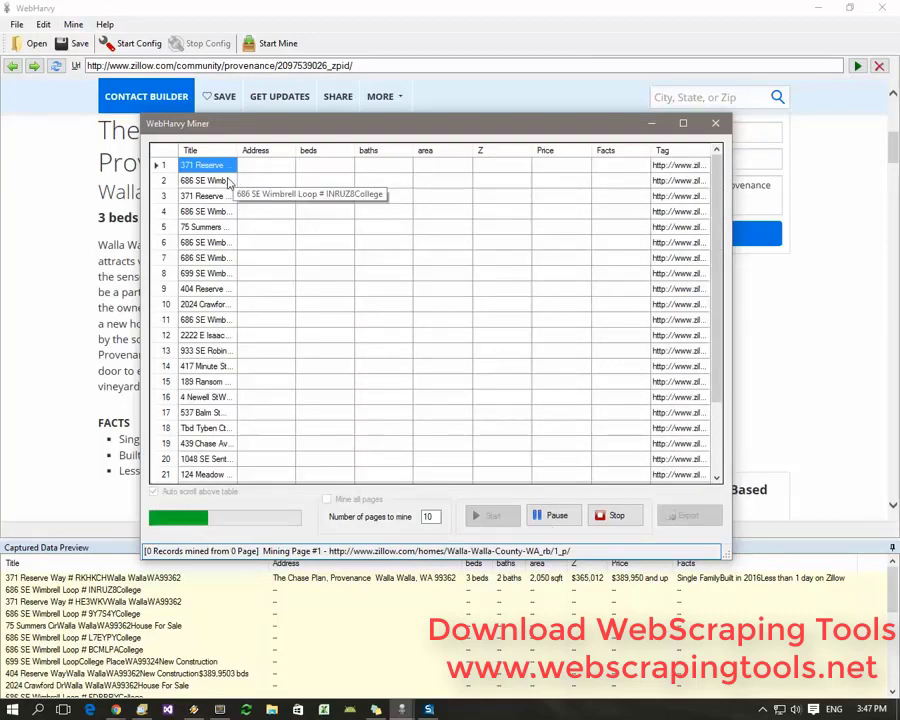
pyautogui.scroll(-2, 220, 215)
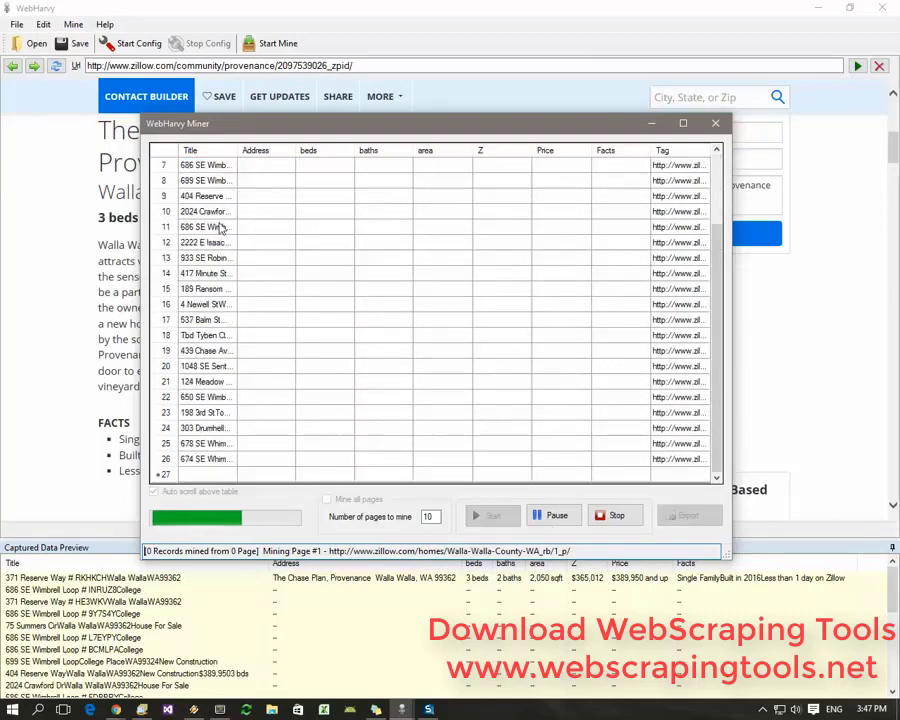
pyautogui.click(167, 460)
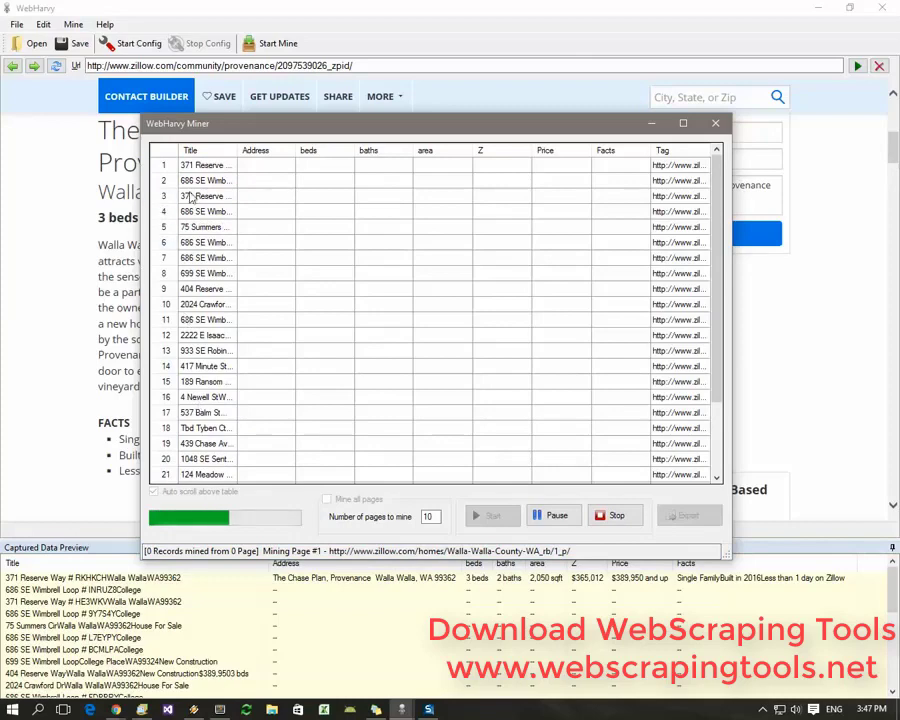
pyautogui.click(226, 167)
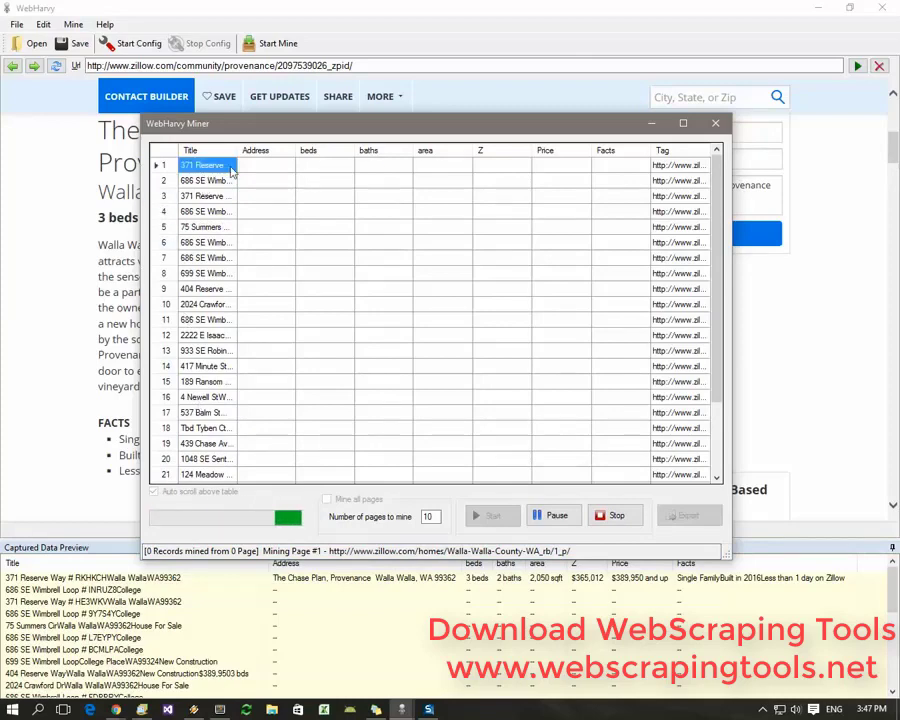